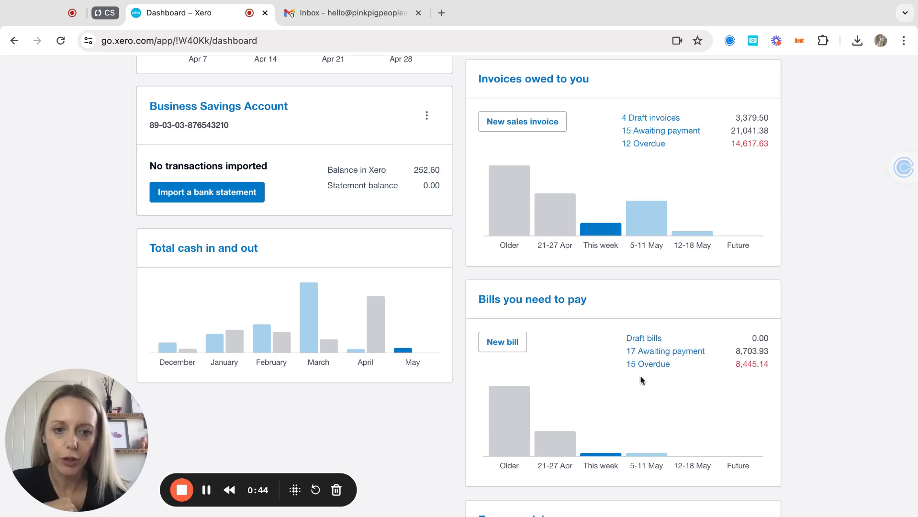
scroll(630, 391, down, 1)
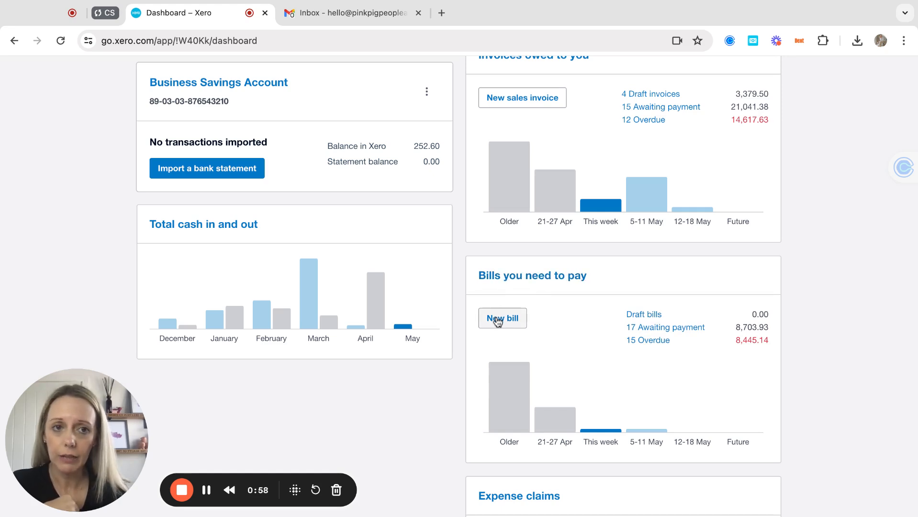
scroll(665, 158, up, 10)
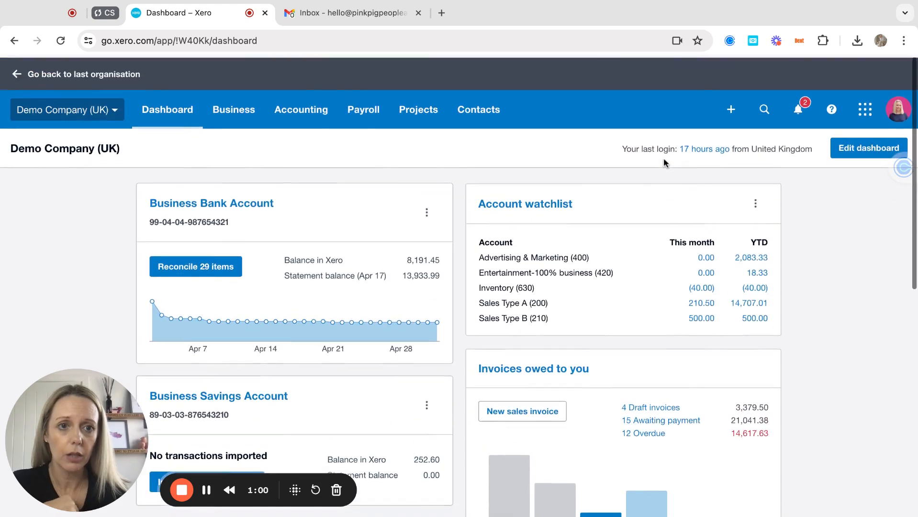
click(729, 111)
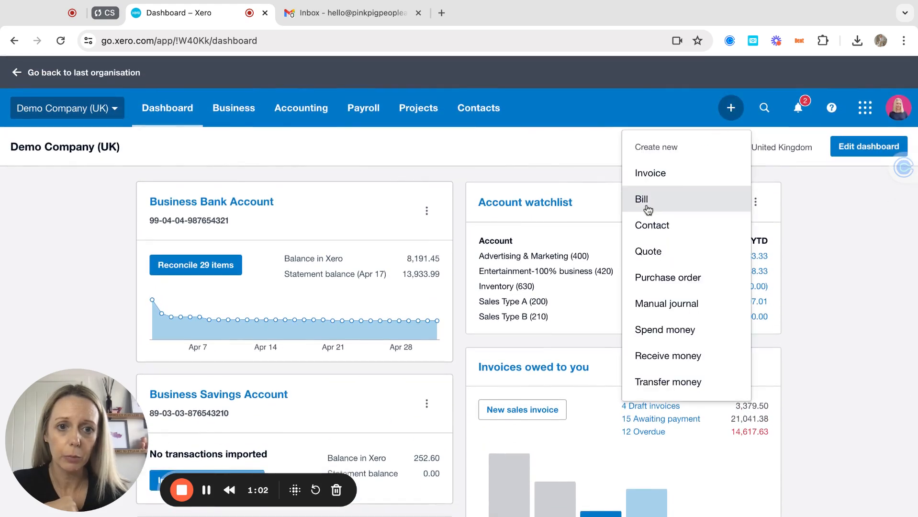
click(551, 172)
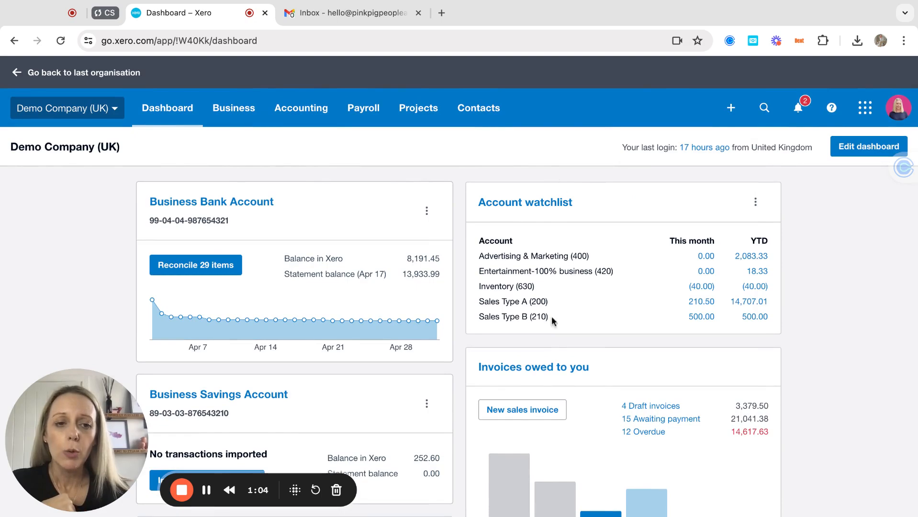
Open the purchases overview from the bills you need to pay, and show the list of all bills.
scroll(547, 341, down, 5)
scroll(547, 340, down, 4)
click(515, 150)
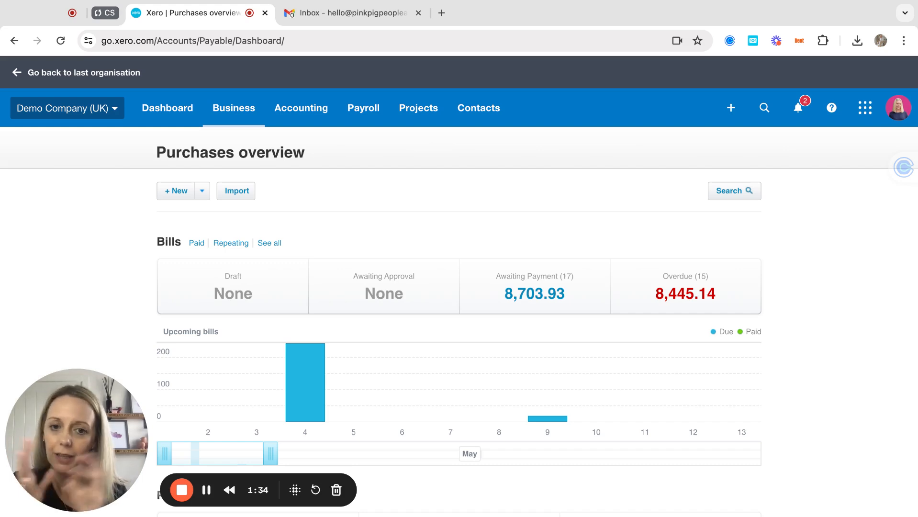
scroll(434, 225, down, 3)
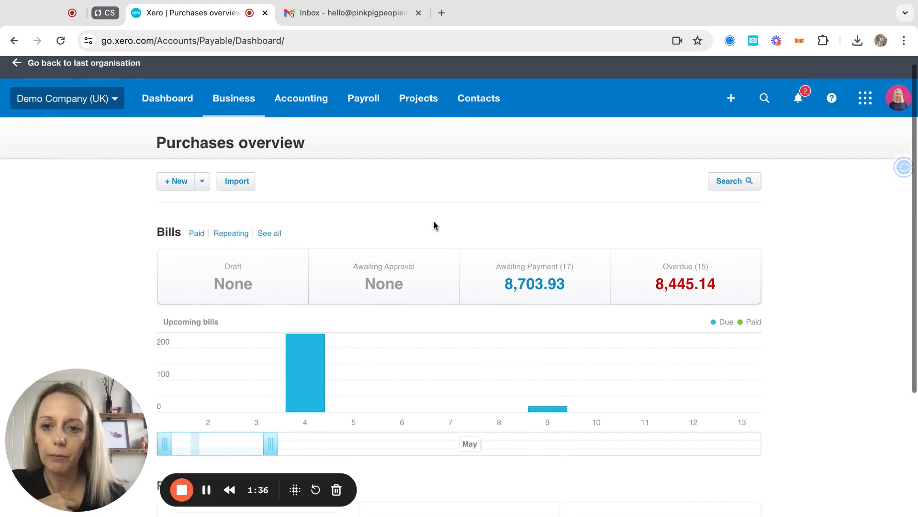
scroll(433, 224, up, 2)
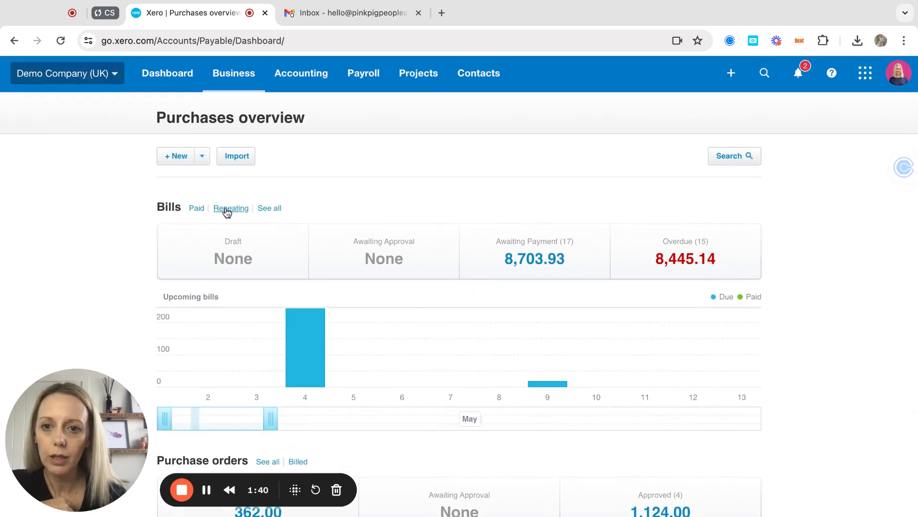
click(269, 209)
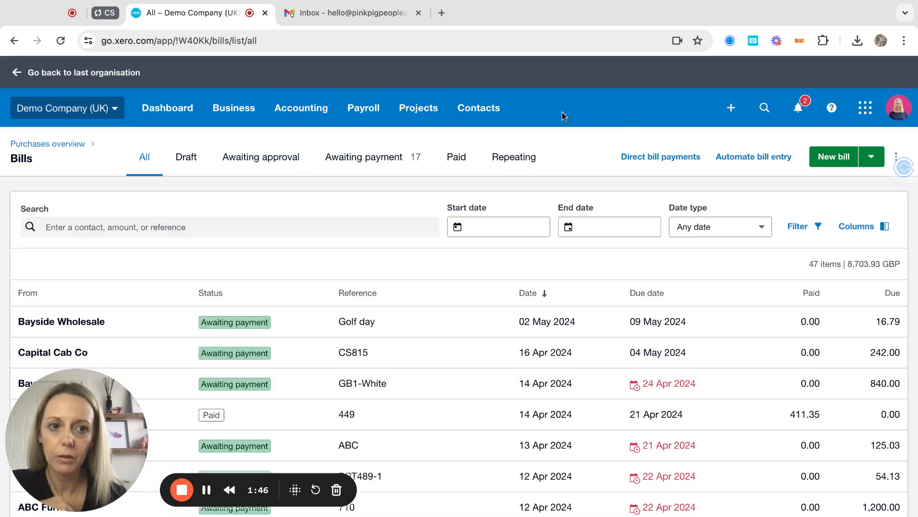
Copy the email address for forwarding bills from the automated bill entry information, and close that information.
click(749, 159)
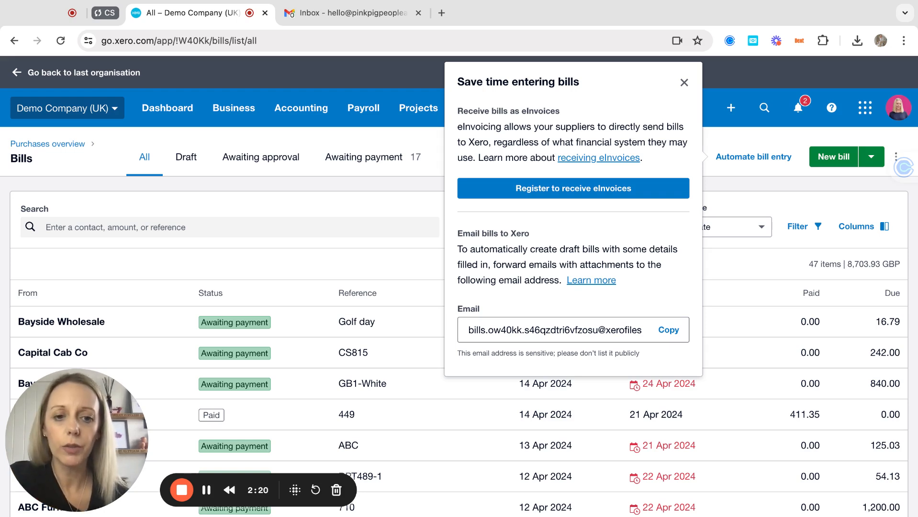
click(668, 331)
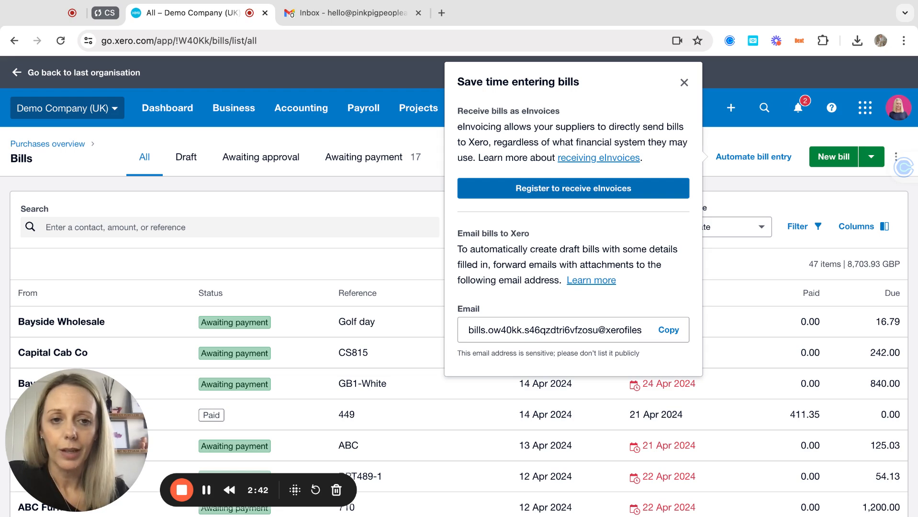
click(684, 82)
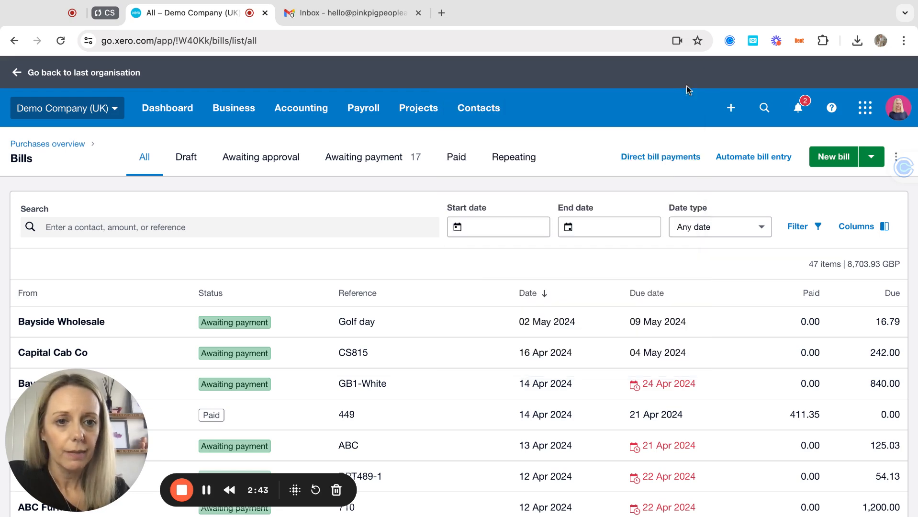
Examine the information about setting up direct bill payments.
click(660, 158)
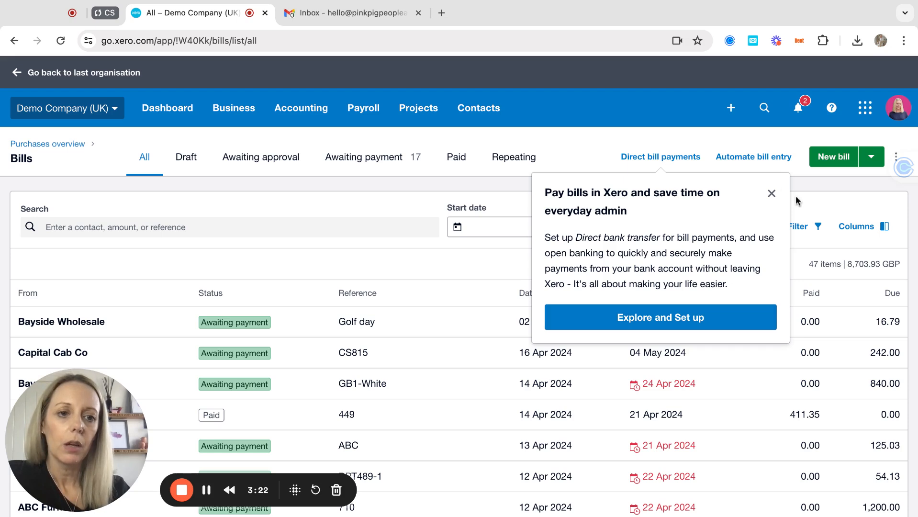
click(770, 194)
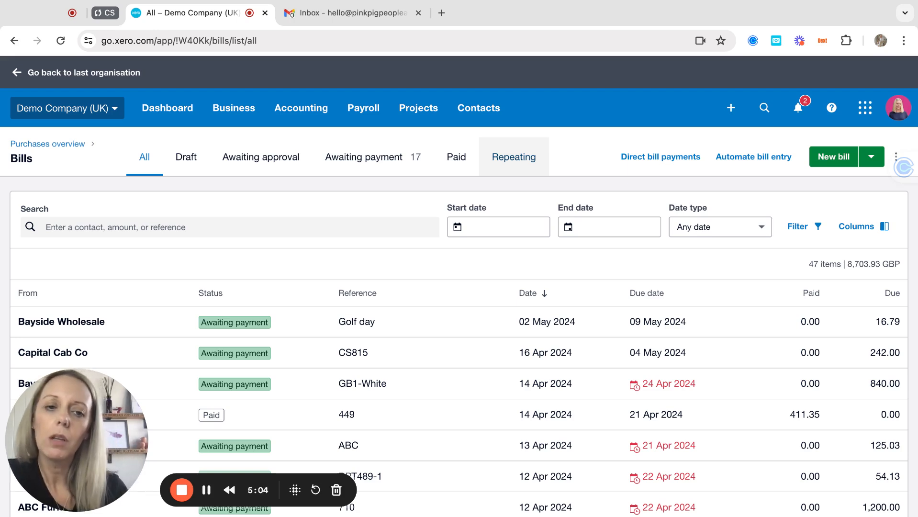
Start a new bill from Pink Pig Financials Ltd, due 9 May 2024, with reference INV1018.
click(833, 157)
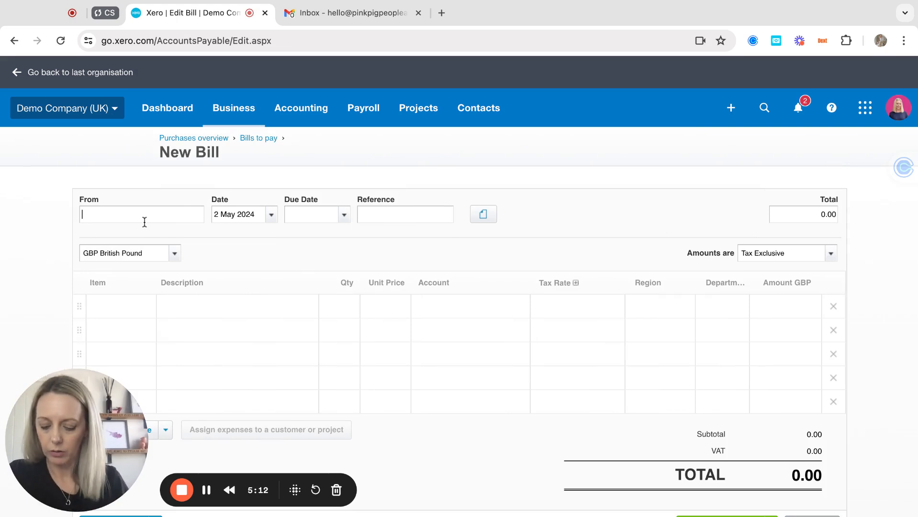
text(pinkp)
key(BackSpace)
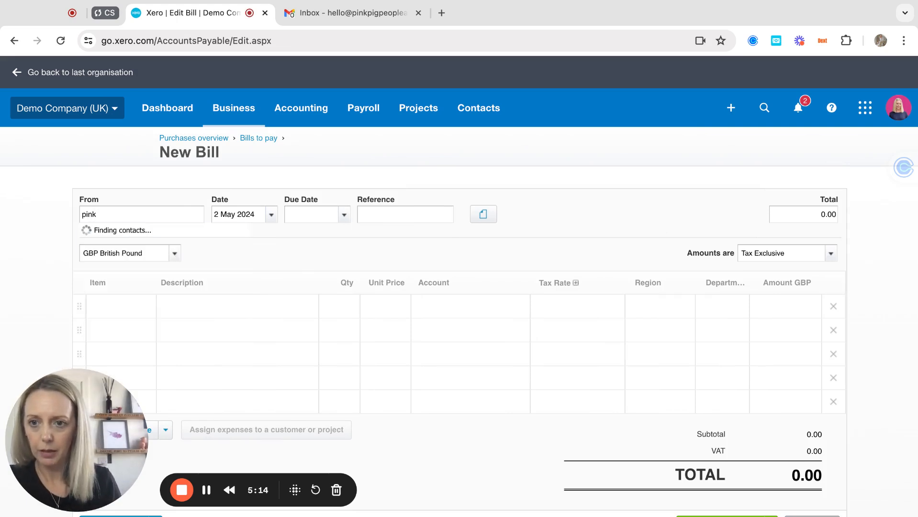
key(Tab)
key(Tab)
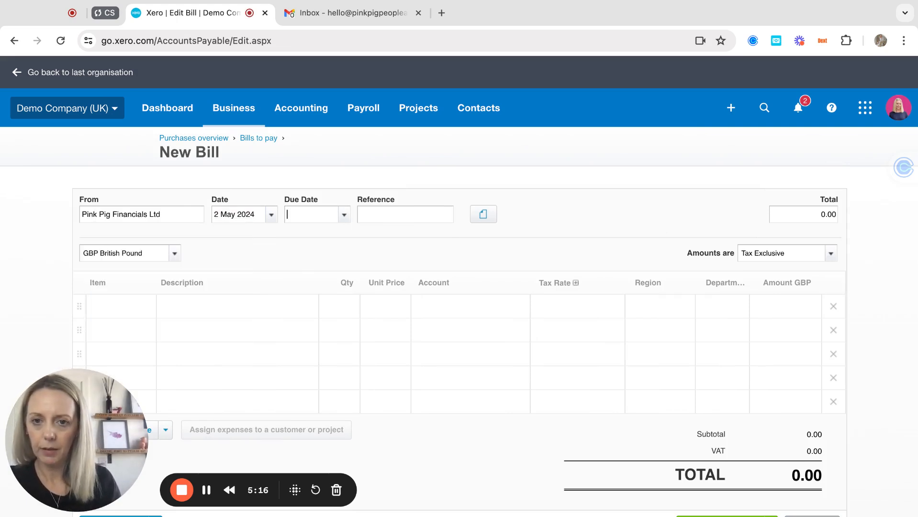
text(+7)
key(Tab)
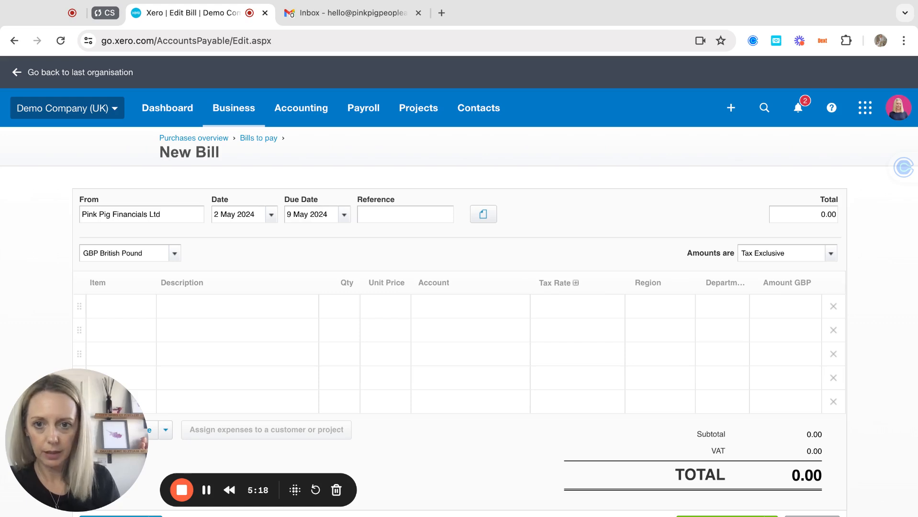
text(INV101)
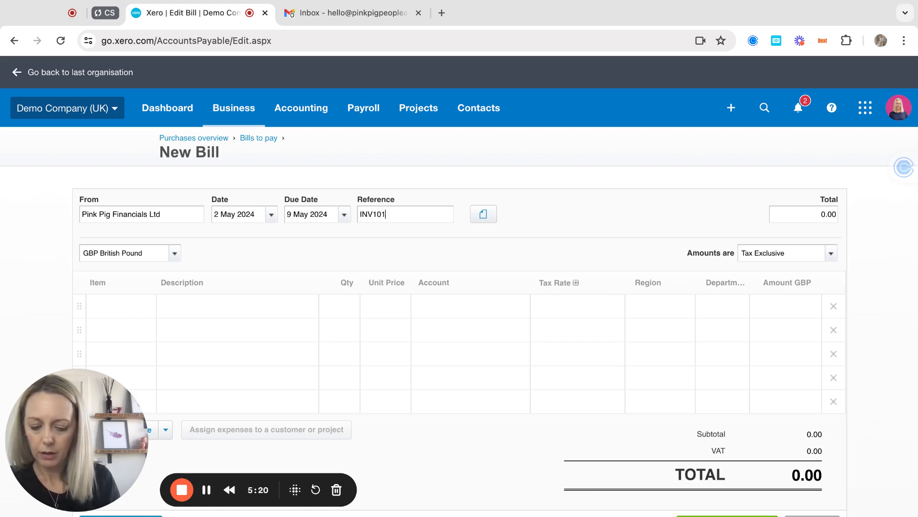
text(8)
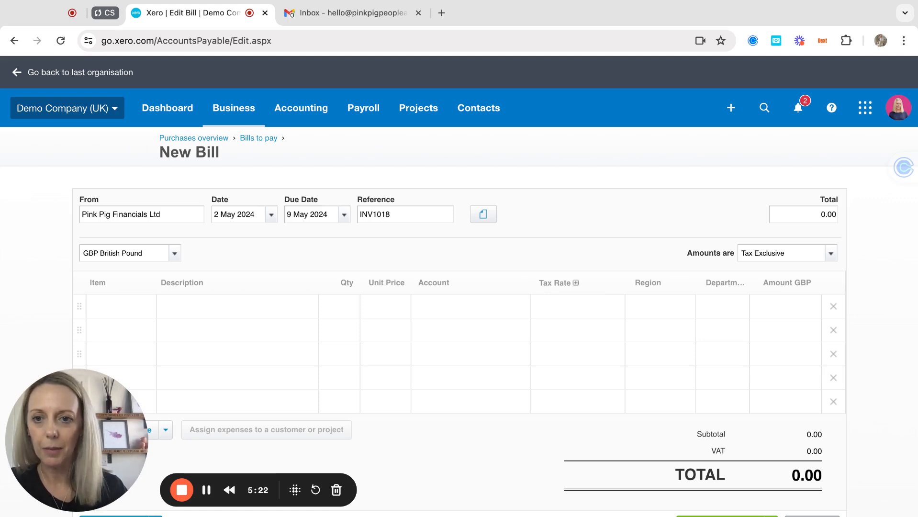
Examine the options for attaching related files to the new bill.
click(484, 215)
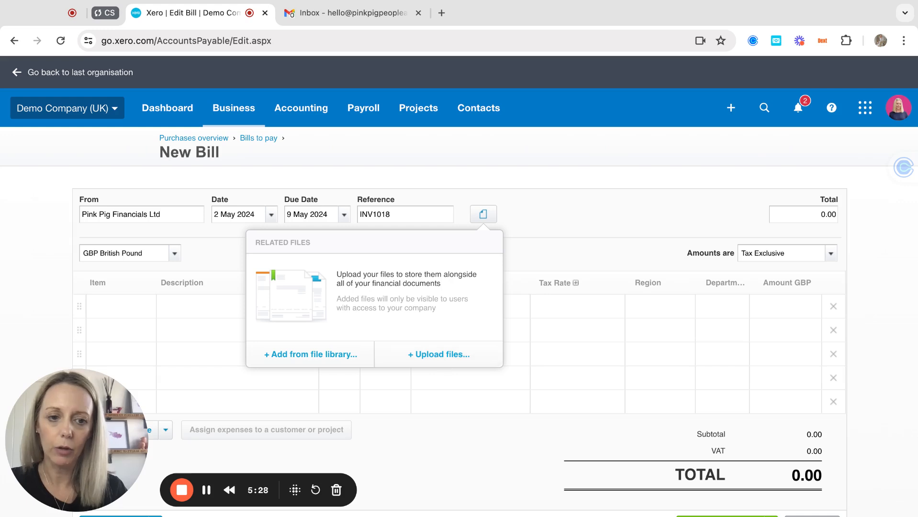
click(219, 257)
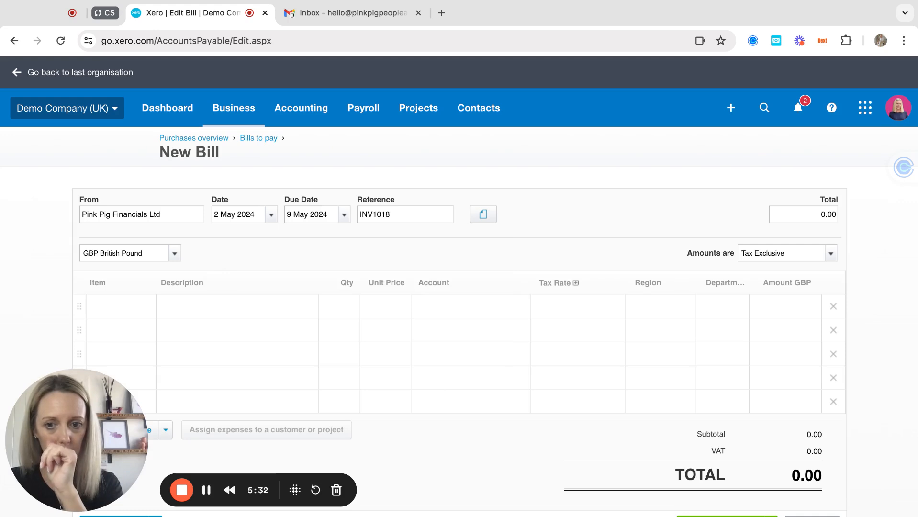
Fill the bill's first line with the Year End Accounts item.
click(186, 315)
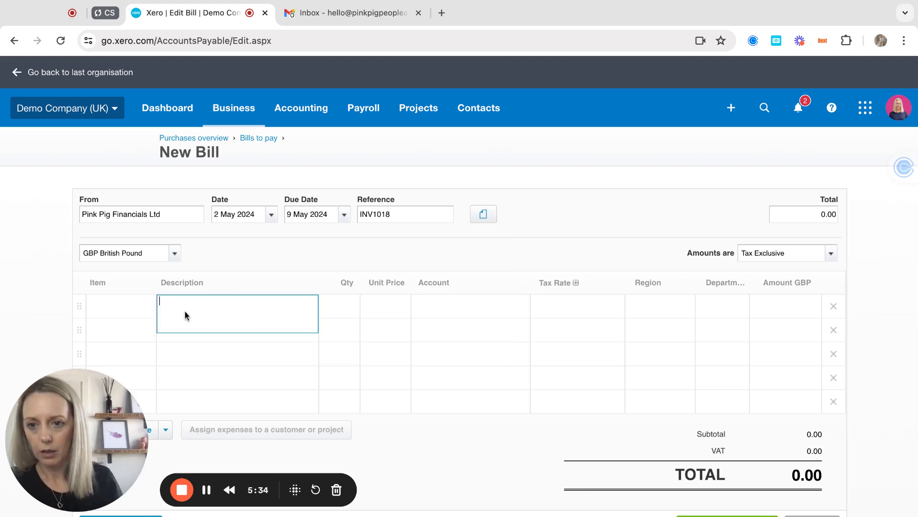
click(120, 306)
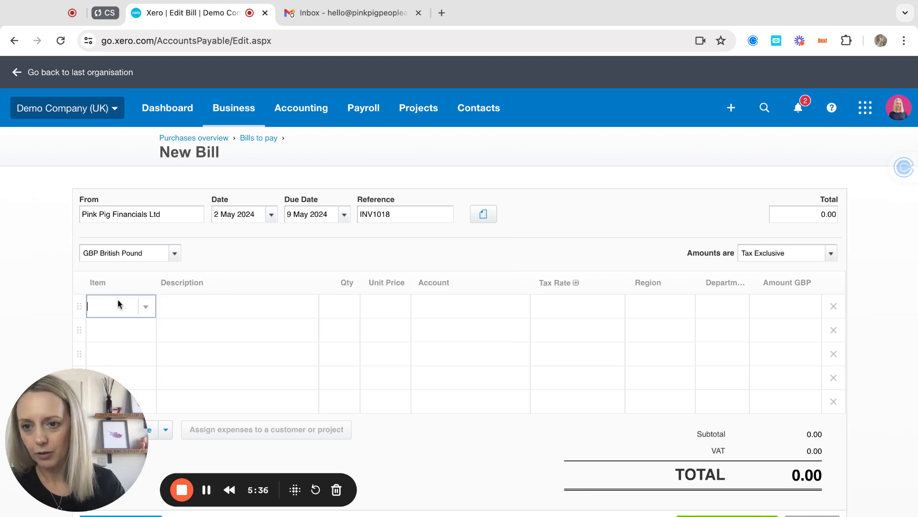
click(146, 309)
click(144, 368)
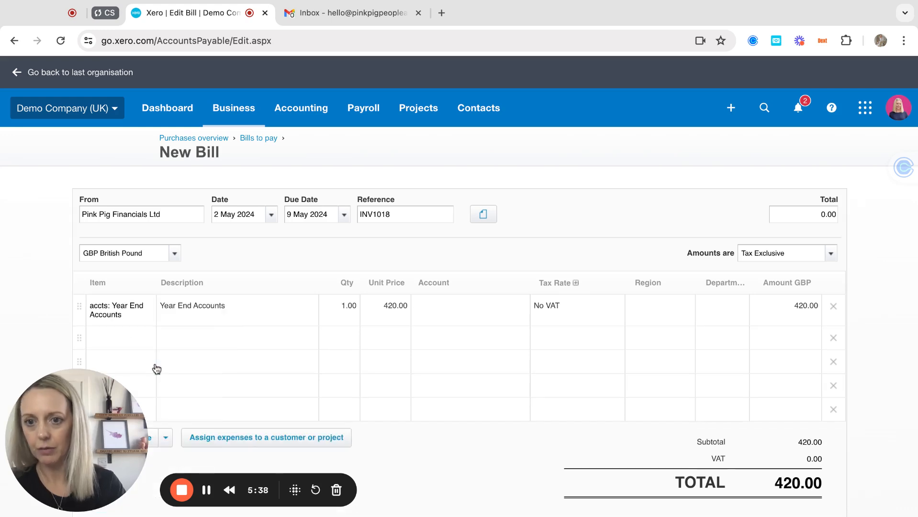
Assign the Year End Accounts line to the Eastside region and the Sales department.
click(654, 308)
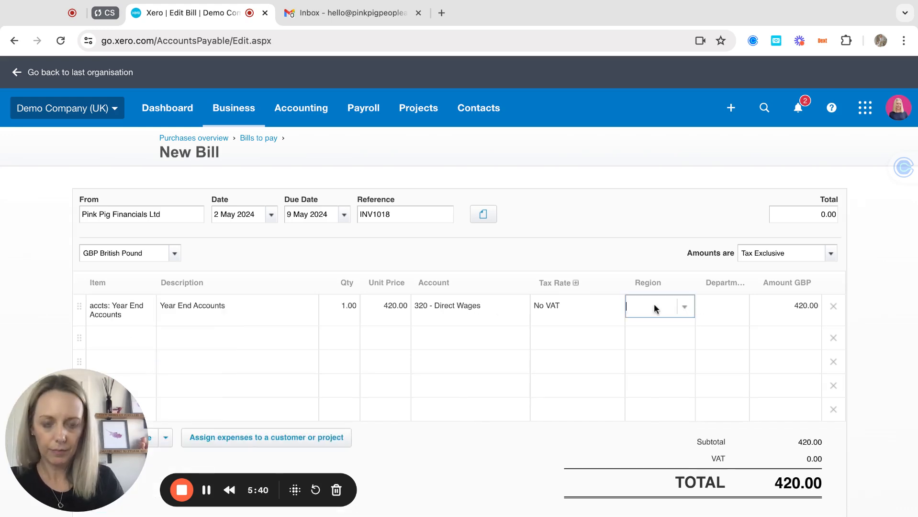
text(e)
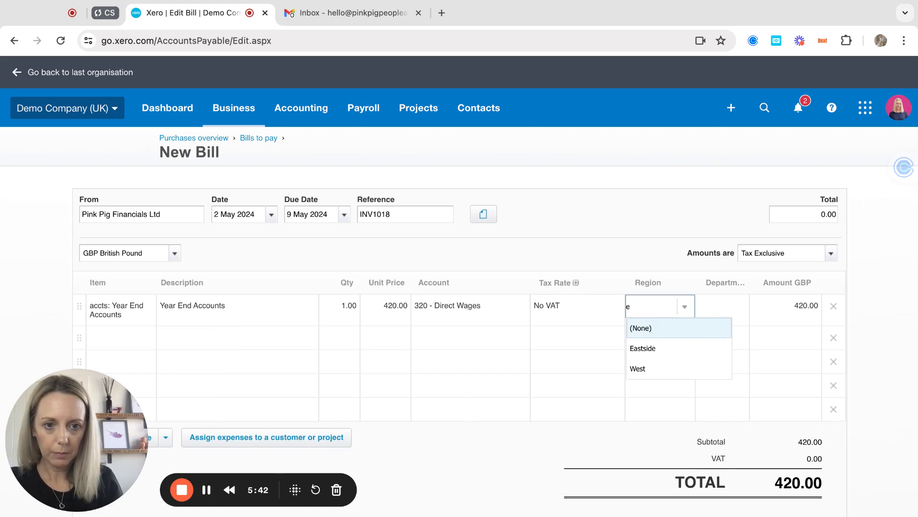
text(as)
key(Tab)
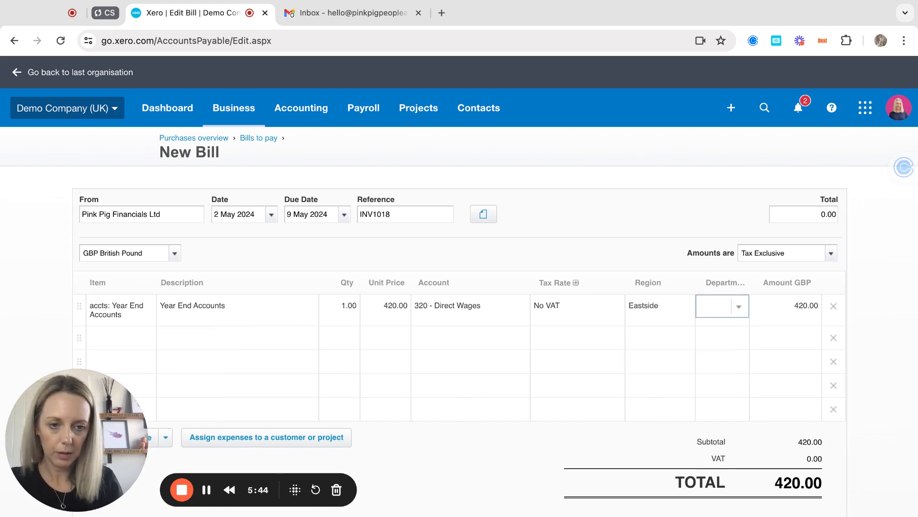
text(sal)
key(Tab)
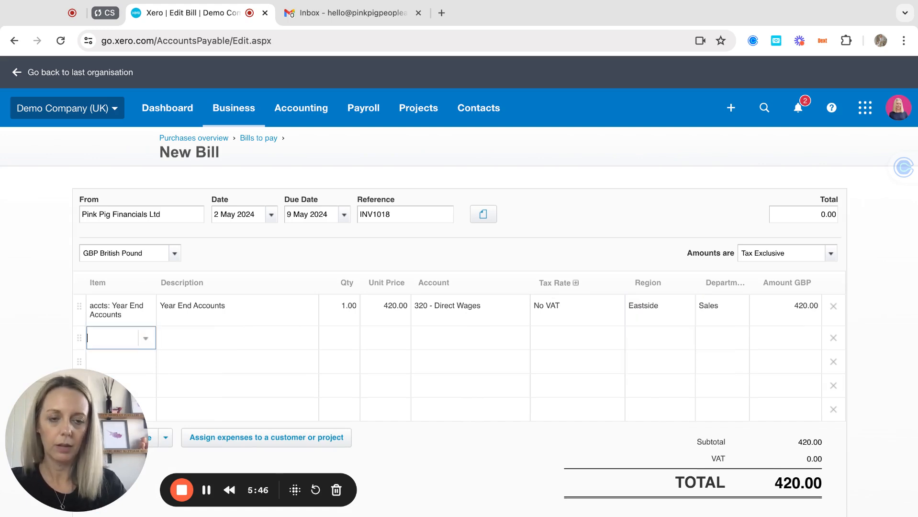
Save the bill and submit it for approval.
scroll(748, 344, down, 3)
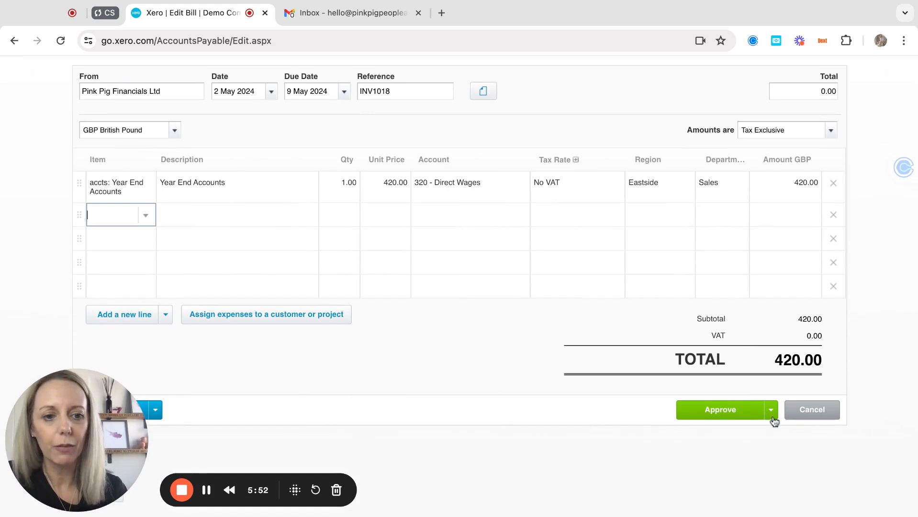
click(40, 454)
drag(41, 454, 51, 228)
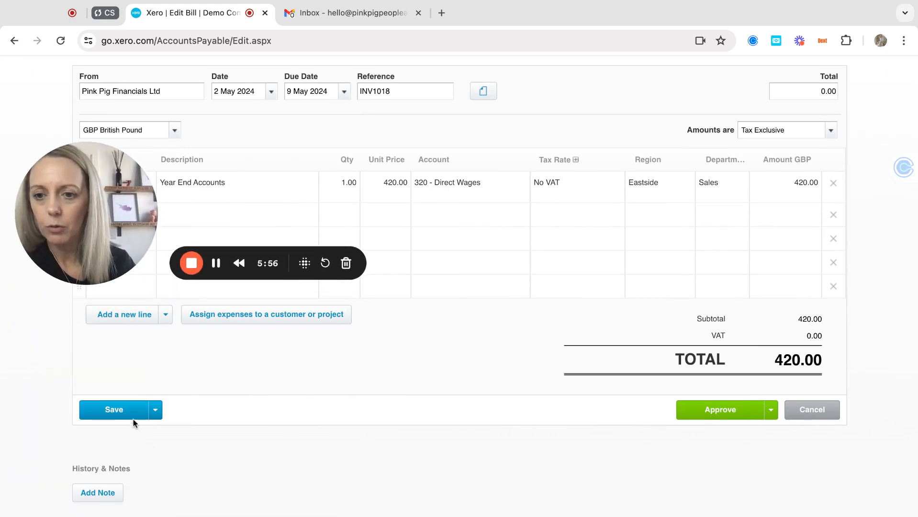
click(155, 410)
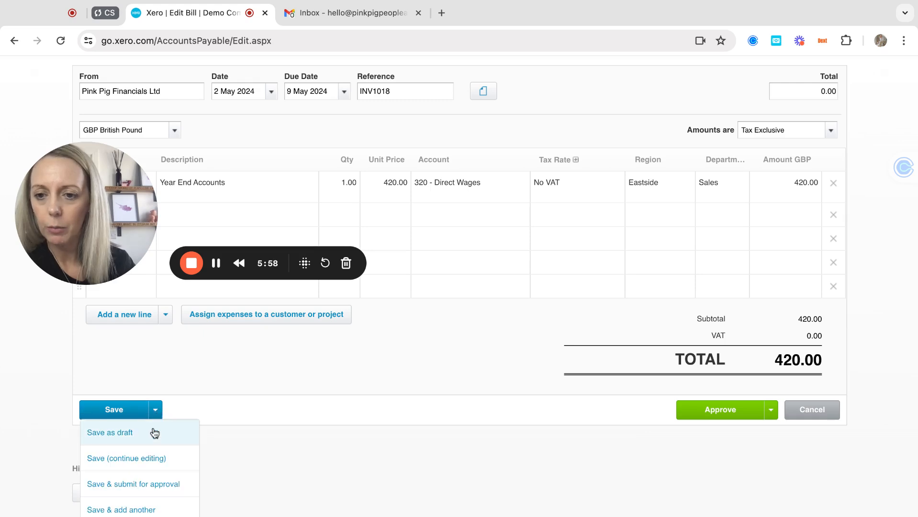
click(165, 483)
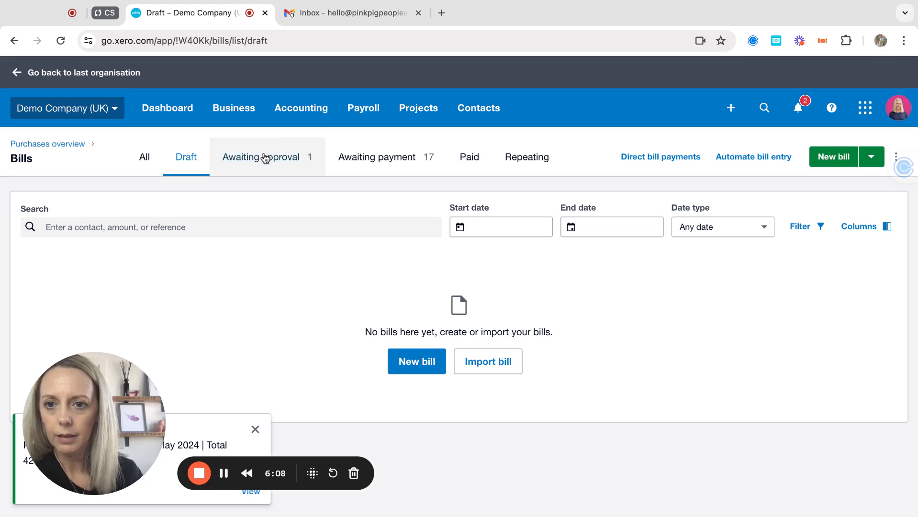
Open the Pink Pig Financials Ltd bill from the bills awaiting approval.
click(264, 158)
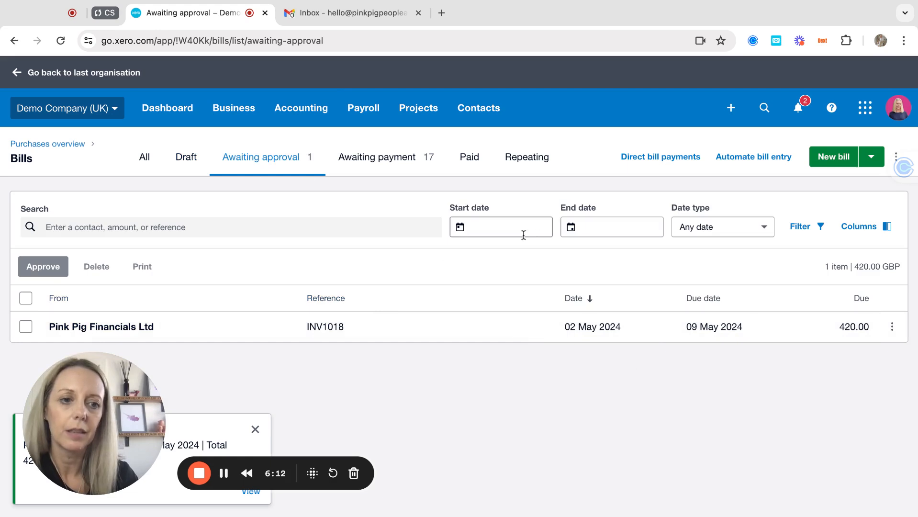
click(120, 329)
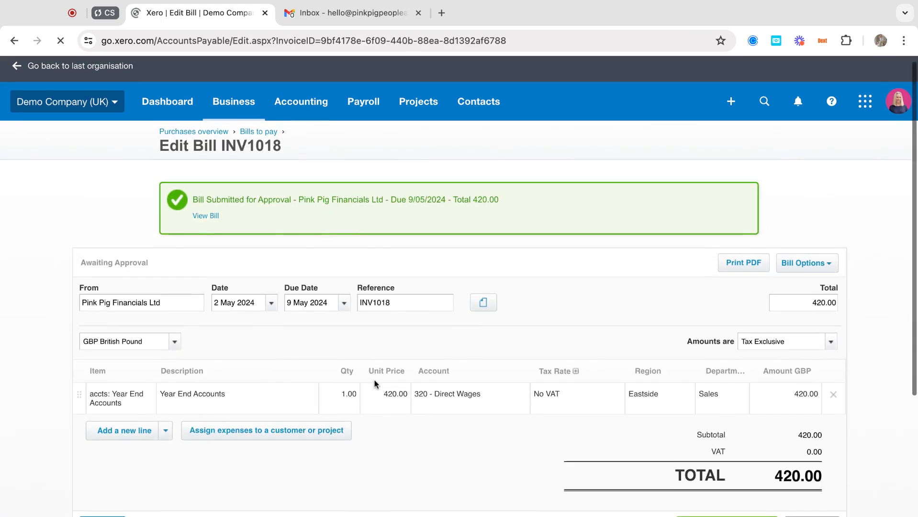
scroll(375, 383, down, 3)
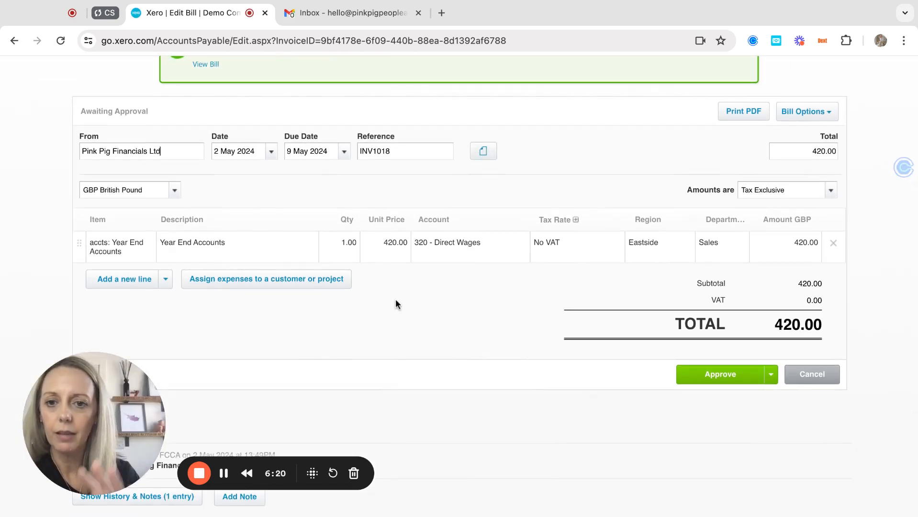
Approve the Pink Pig Financials Ltd bill and return to the list of bills to pay.
scroll(395, 304, down, 1)
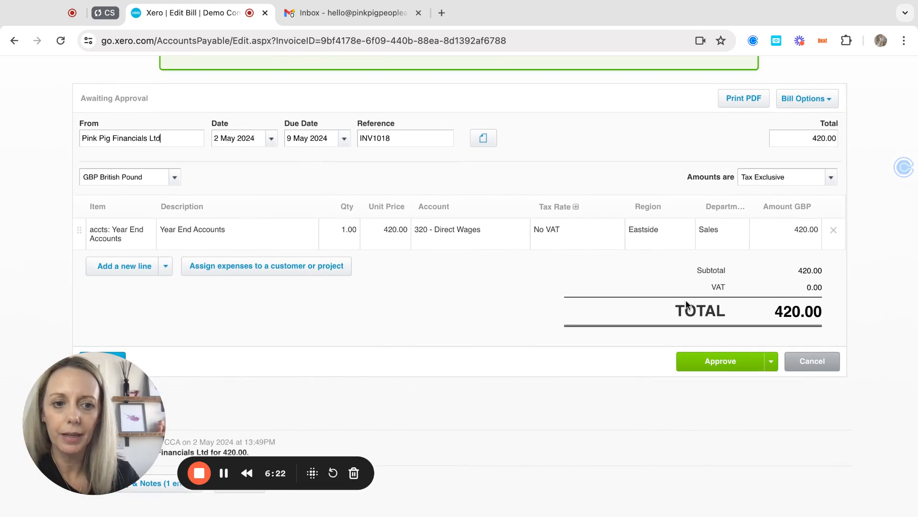
click(726, 367)
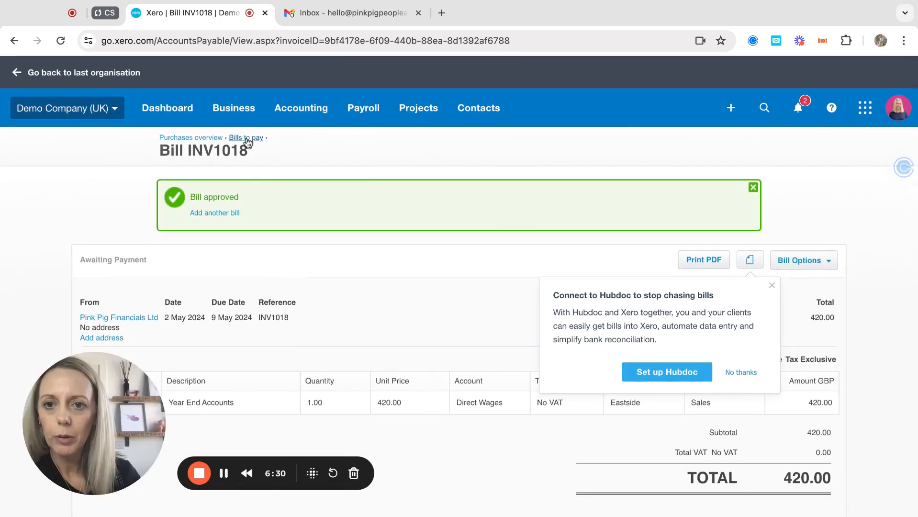
click(246, 138)
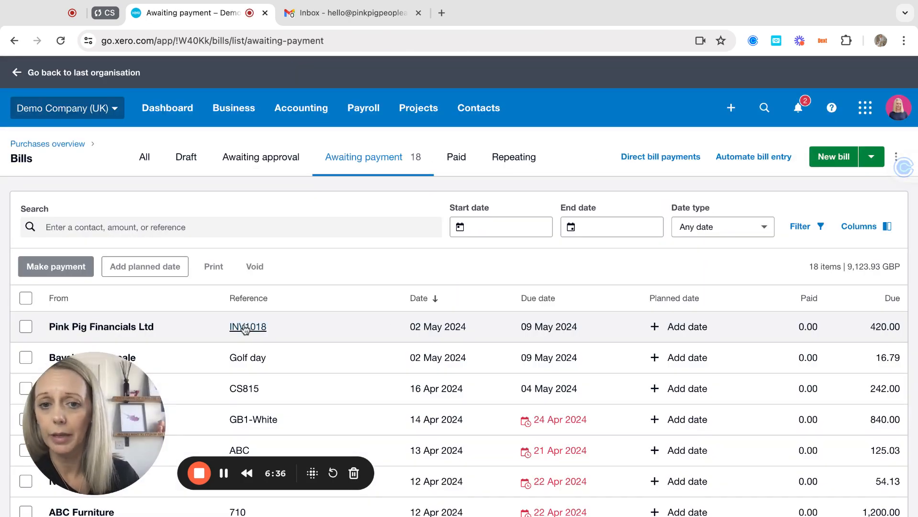
Open the approved Pink Pig Financials Ltd bill from the awaiting payment list and put it into edit mode.
click(246, 327)
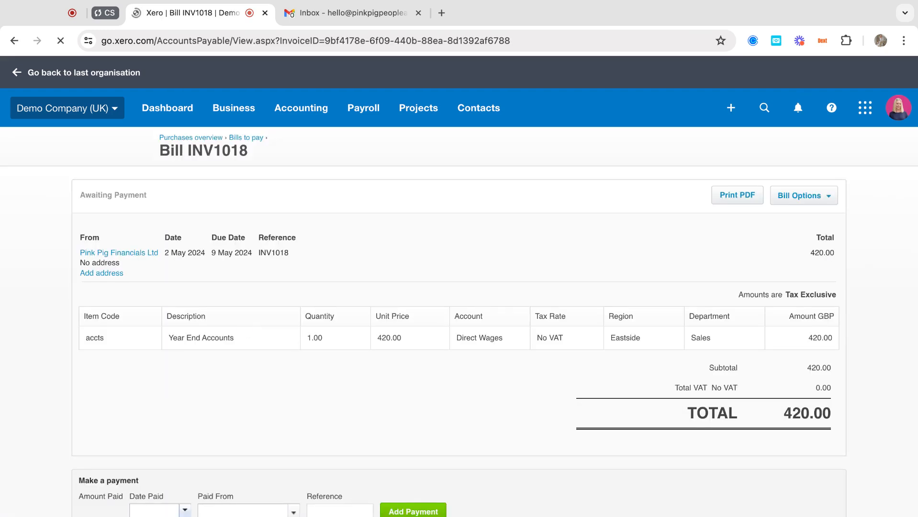
click(814, 192)
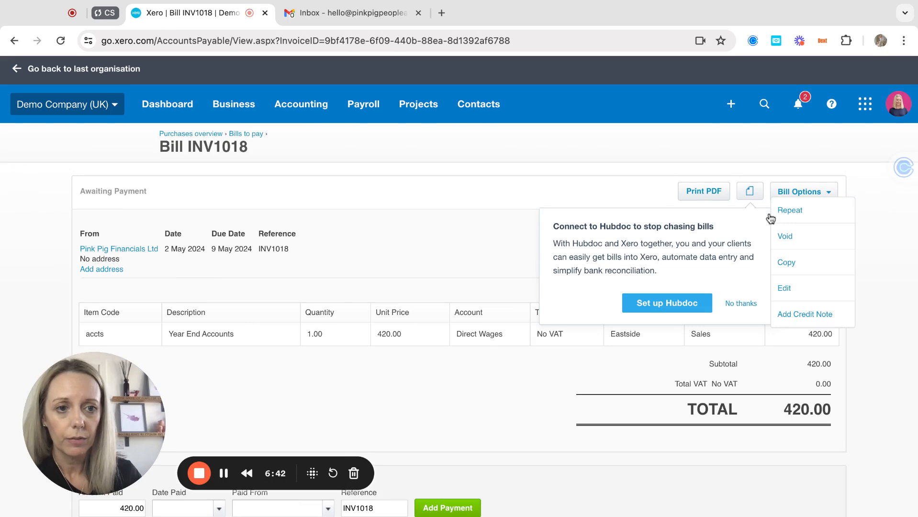
click(639, 197)
click(771, 217)
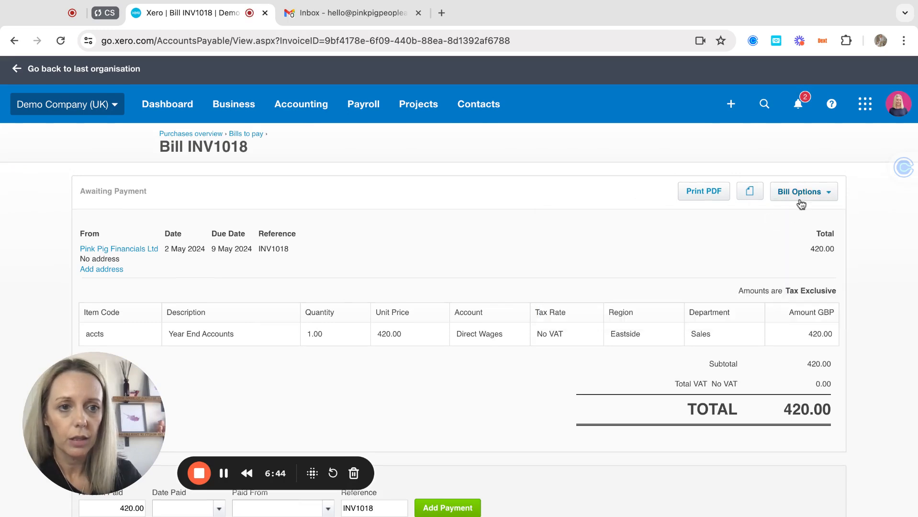
click(798, 193)
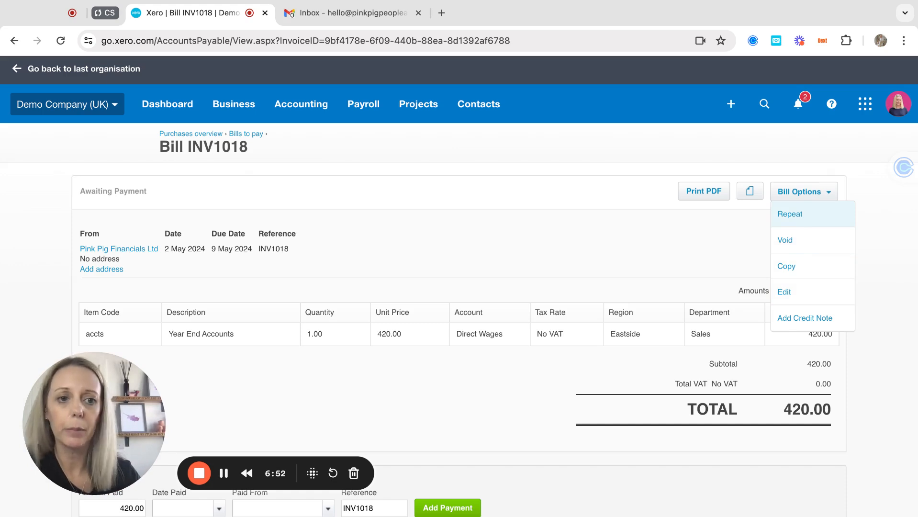
click(787, 293)
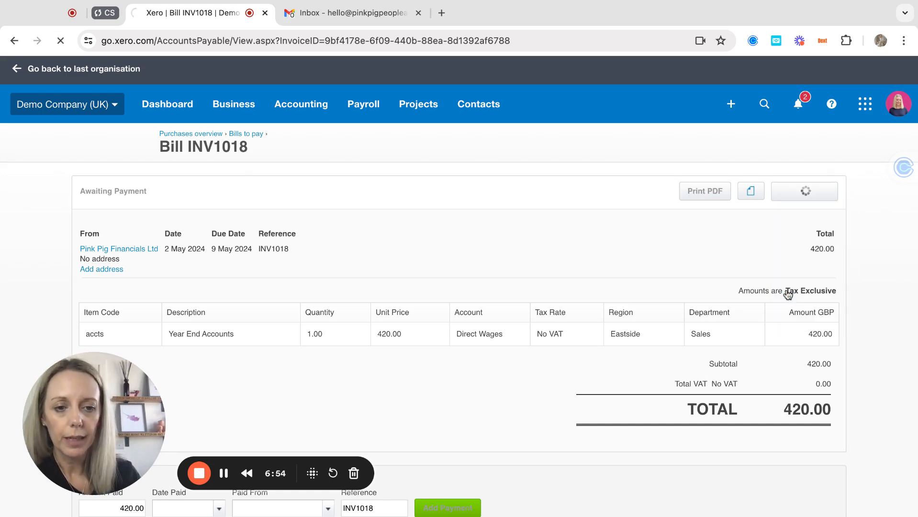
Set the Year End Accounts line's tax rate to 20% (VAT on Expenses) and try to update the bill.
click(550, 339)
text(20)
key(Tab)
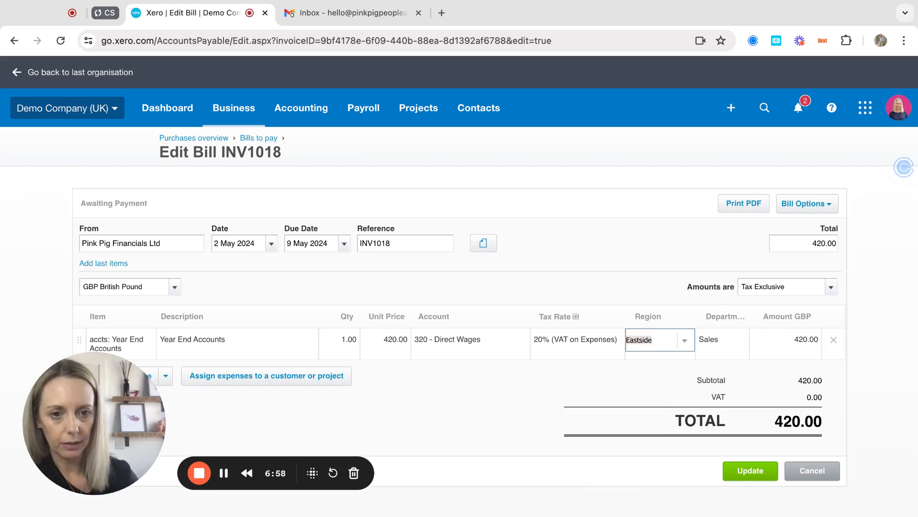
click(744, 471)
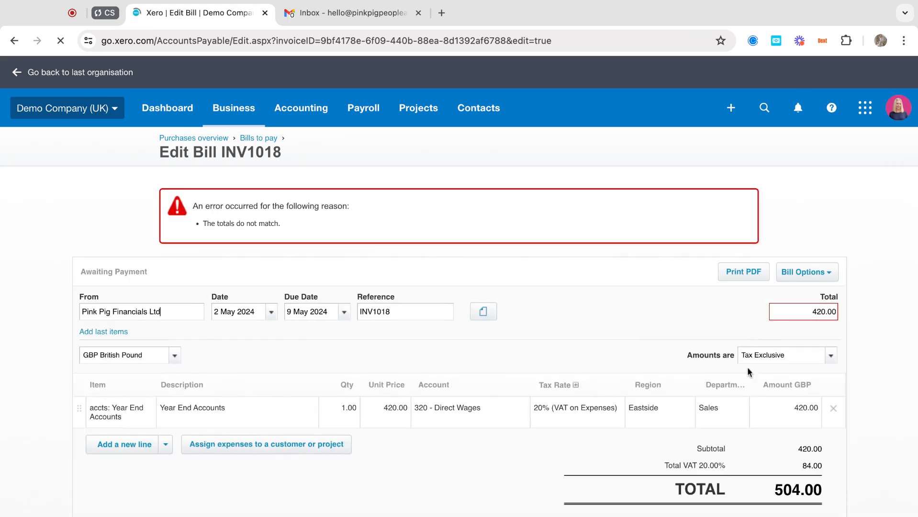
Set the bill's total to 504 and update the bill.
scroll(739, 393, down, 1)
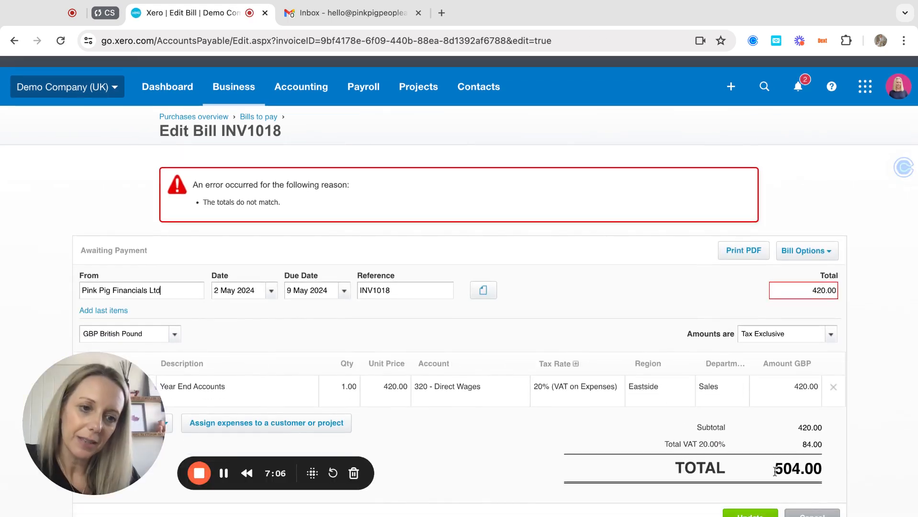
click(808, 291)
text(504)
key(Tab)
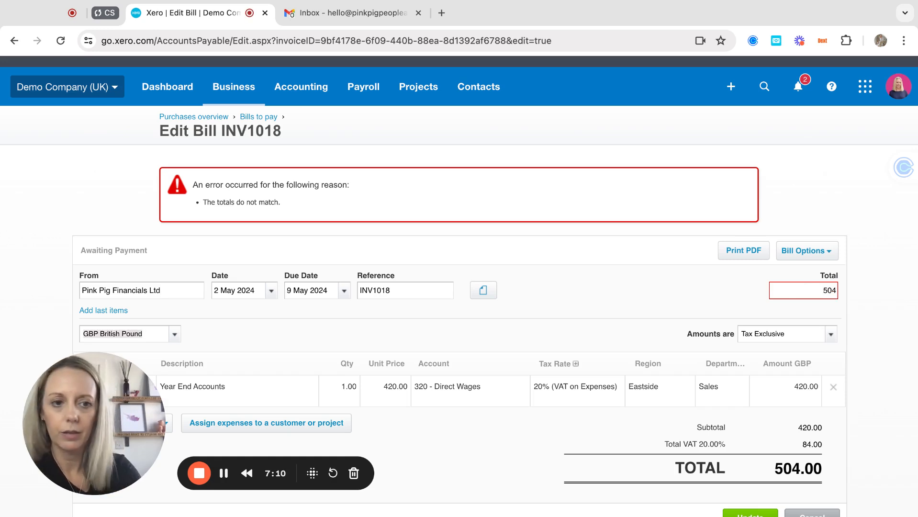
click(709, 305)
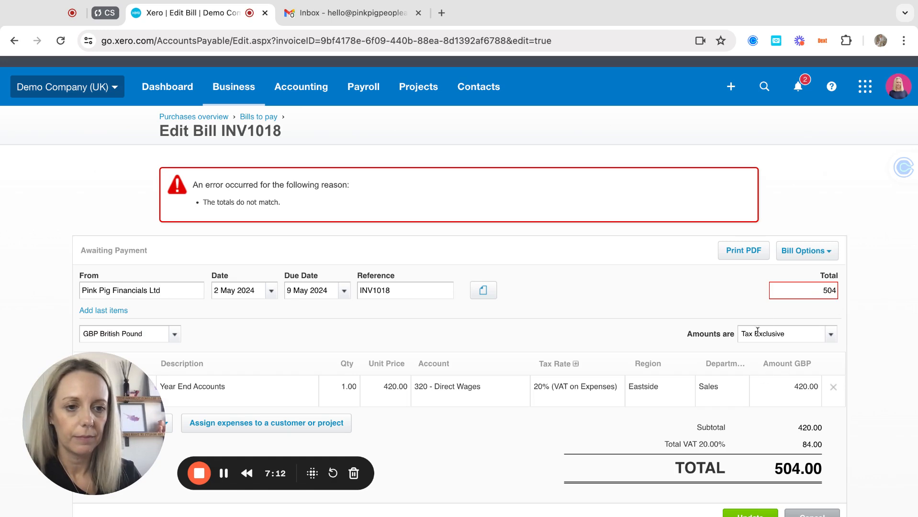
scroll(758, 448, down, 2)
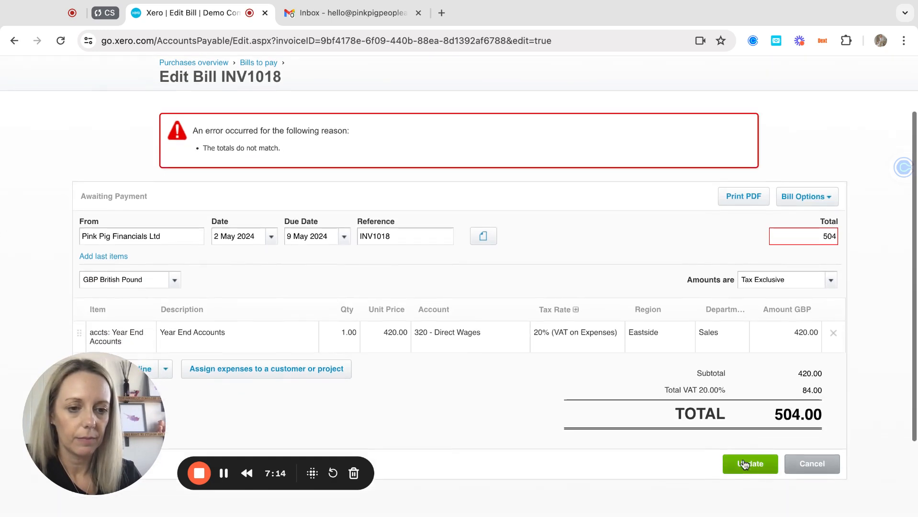
click(745, 464)
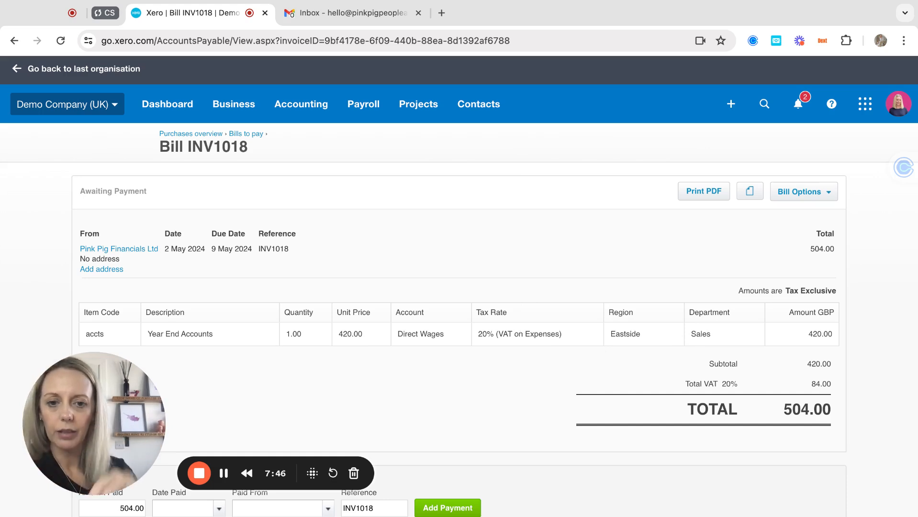
Return to the bills awaiting payment and reopen the Pink Pig Financials Ltd bill.
click(253, 136)
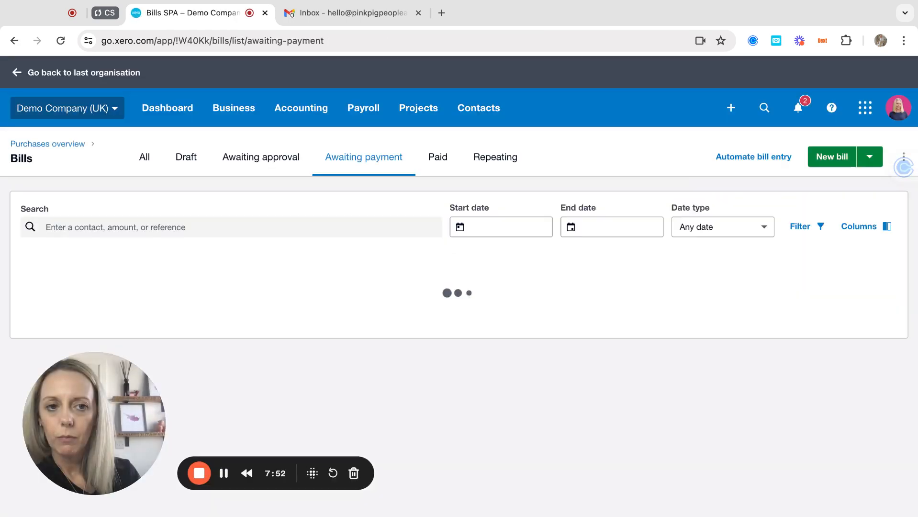
scroll(396, 182, down, 5)
scroll(344, 143, up, 3)
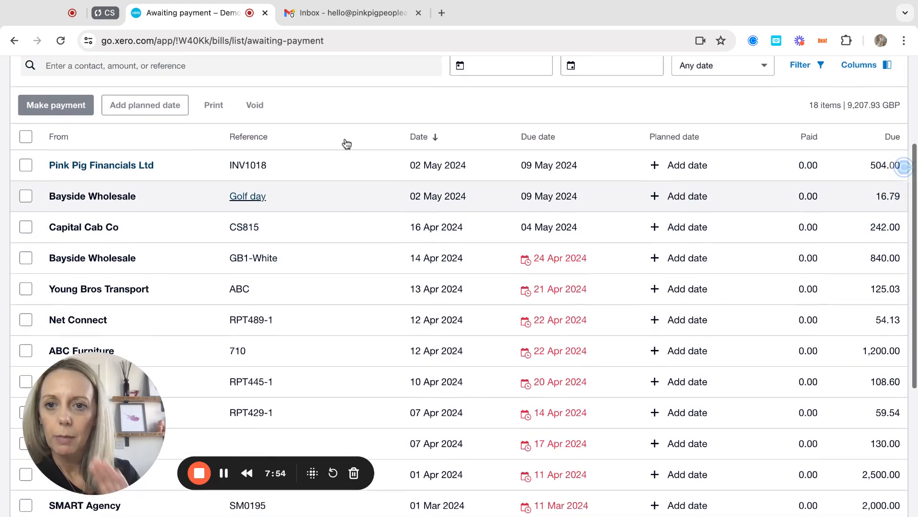
scroll(347, 144, up, 3)
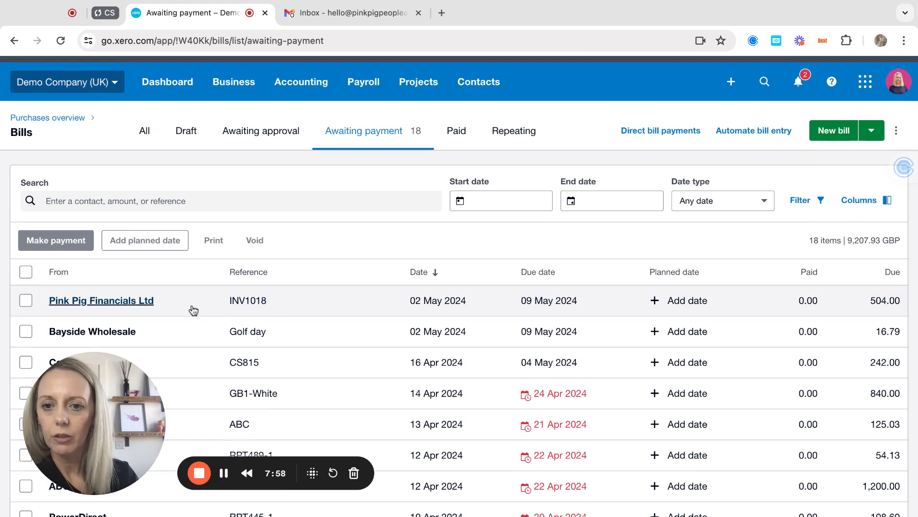
click(133, 307)
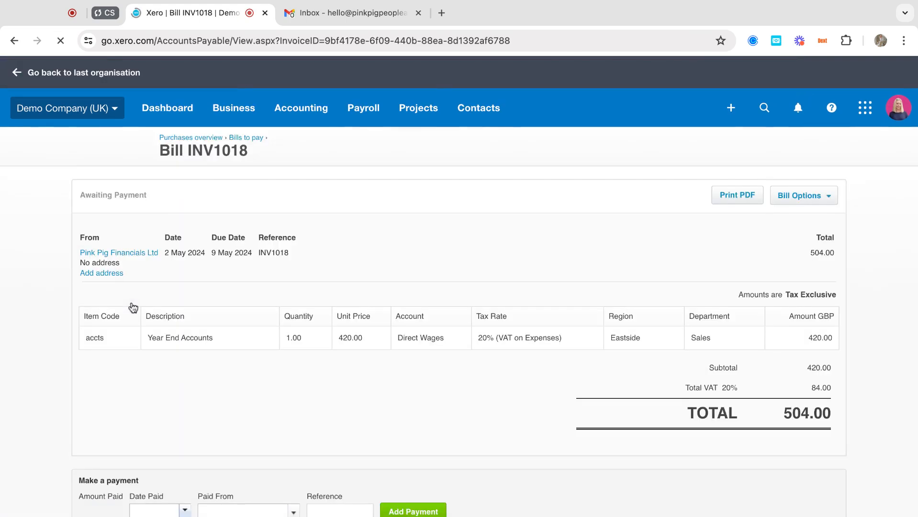
Record a full payment of 504.00 on the bill, dated 2 May 2024 and paid from a bank account.
scroll(224, 423, down, 3)
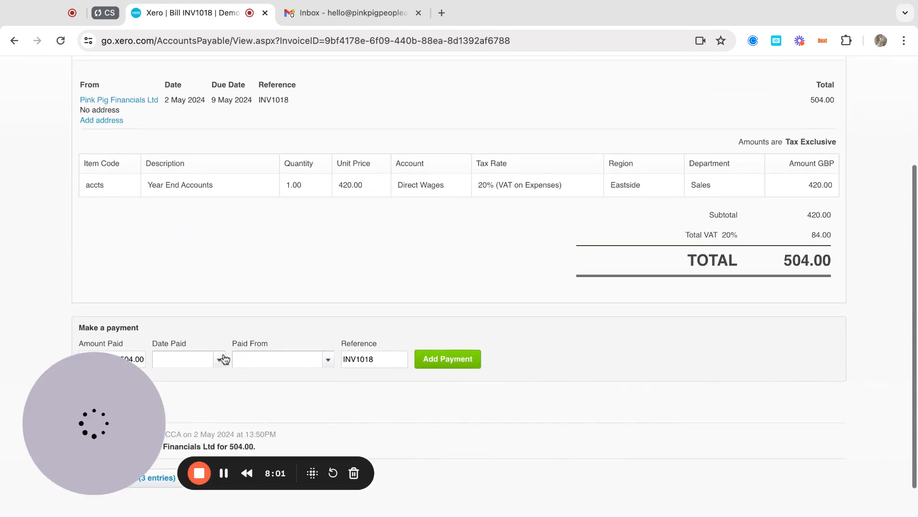
click(220, 384)
click(291, 186)
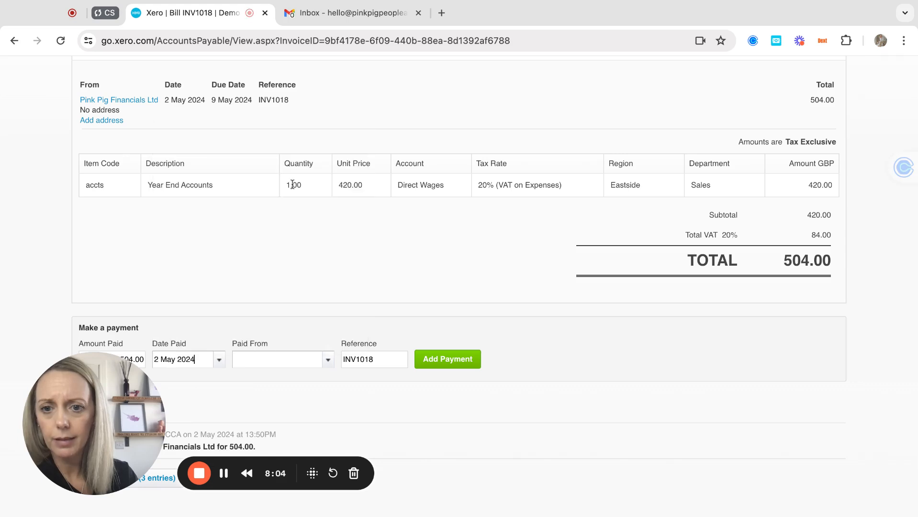
click(329, 361)
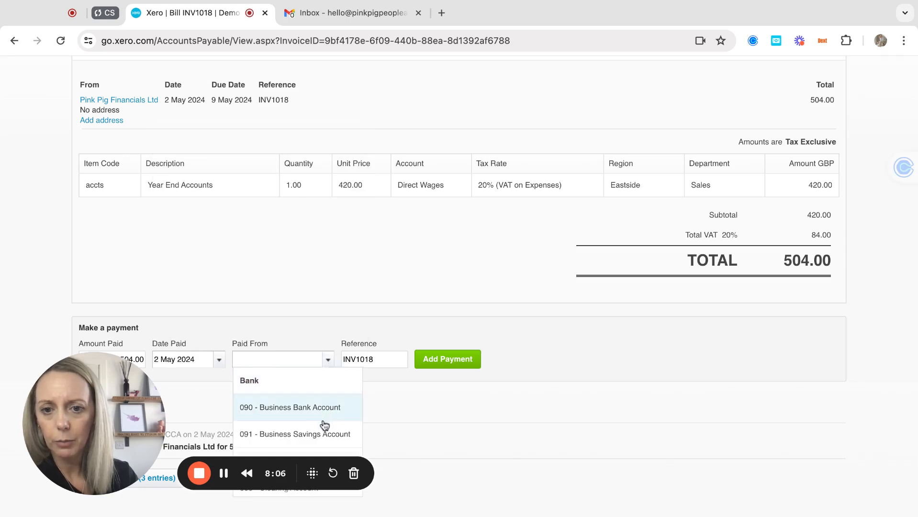
click(381, 432)
click(443, 359)
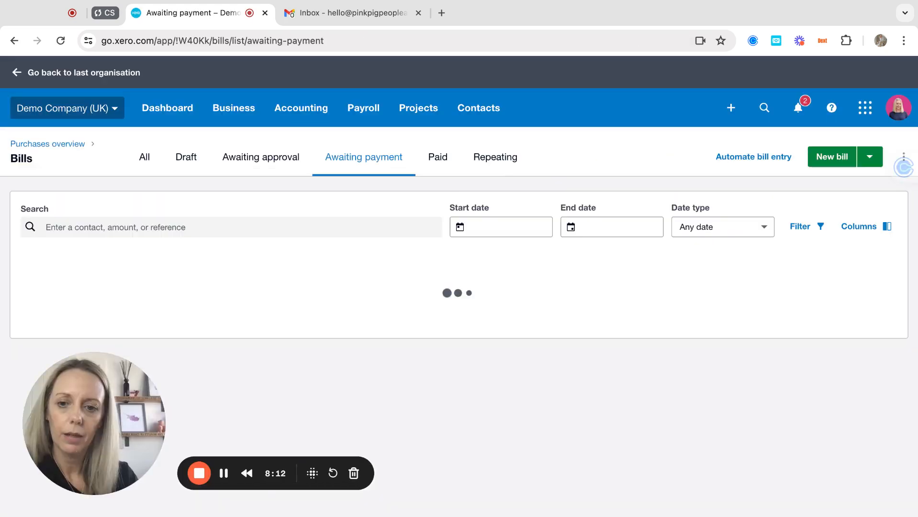
View the lists of paid and repeating bills, and return to the bills awaiting payment.
click(456, 163)
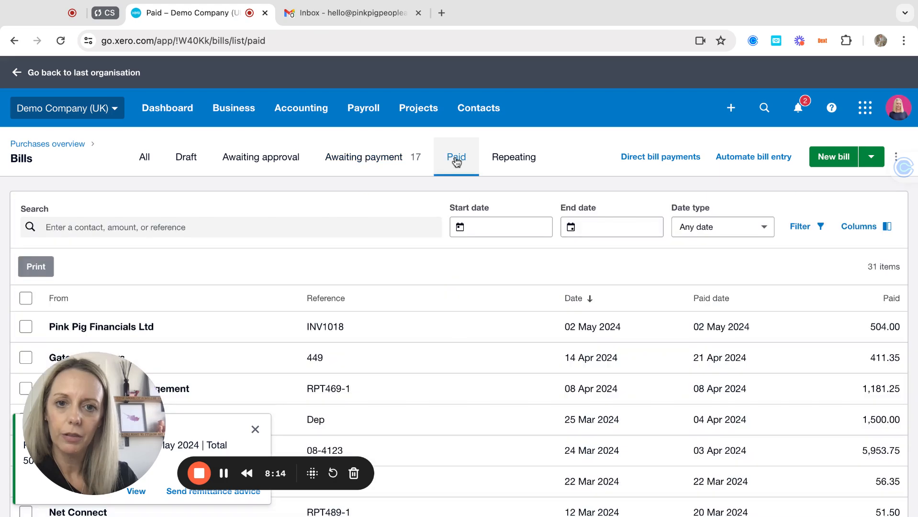
click(513, 157)
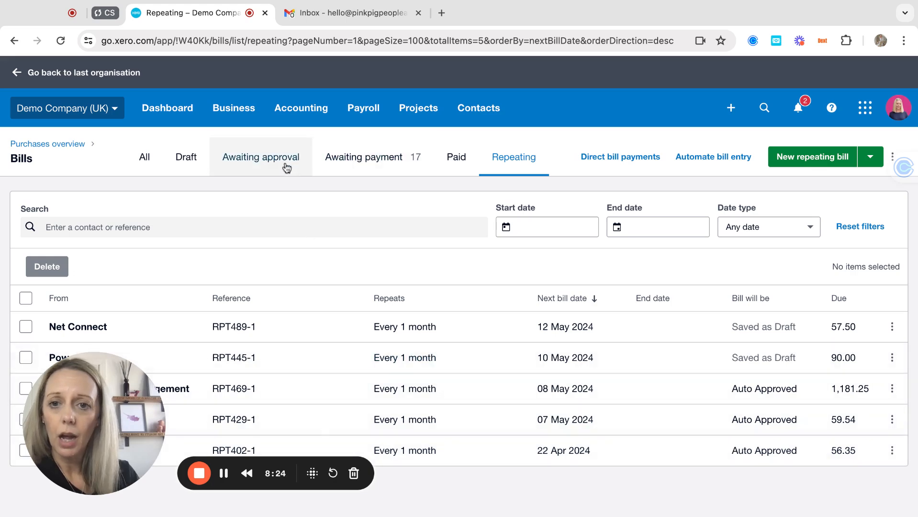
click(372, 158)
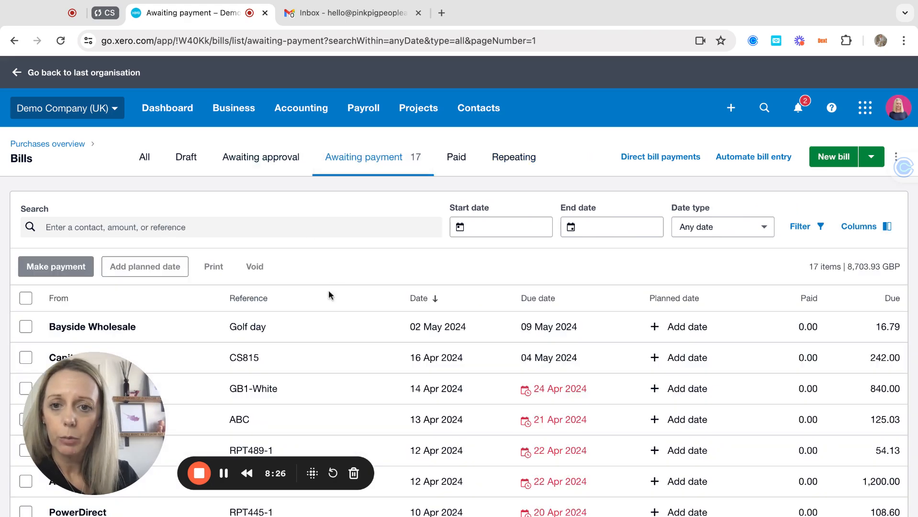
Sort the bills awaiting payment by due date, earliest first, and review the list.
scroll(335, 330, down, 2)
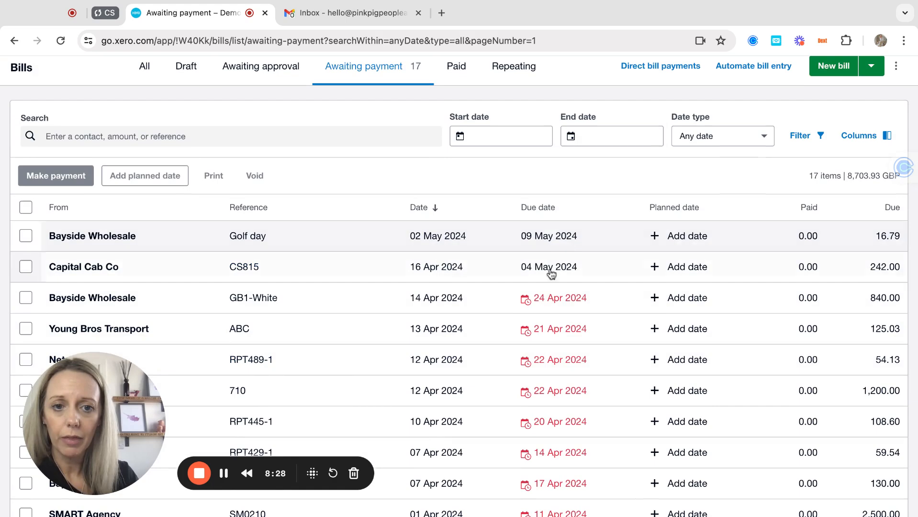
scroll(545, 334, down, 3)
scroll(539, 239, up, 3)
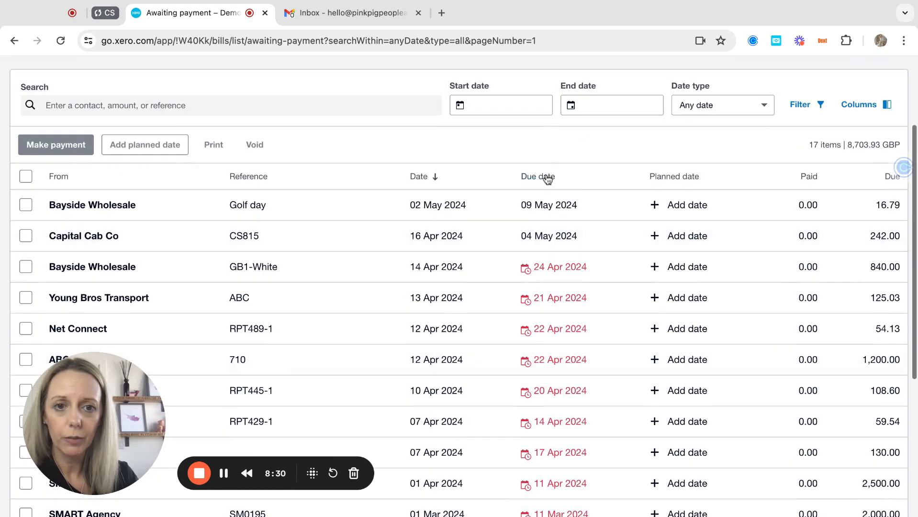
click(543, 179)
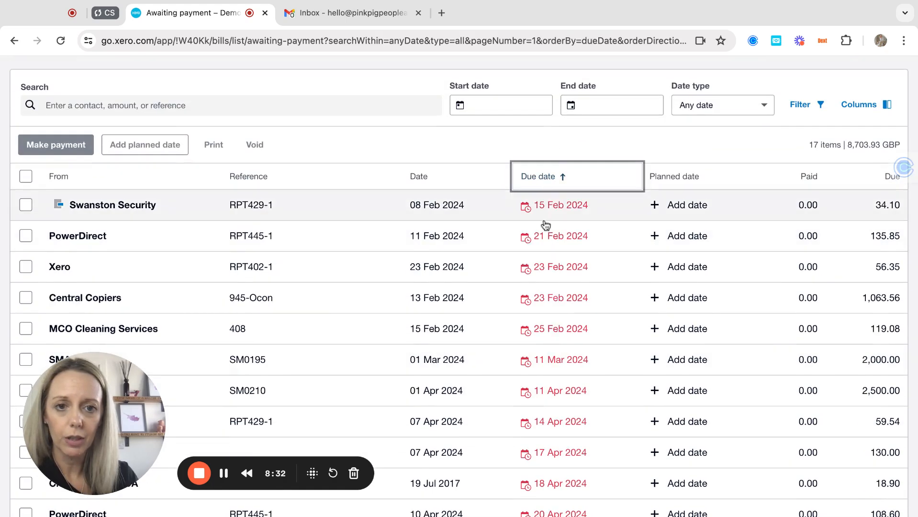
scroll(529, 340, down, 5)
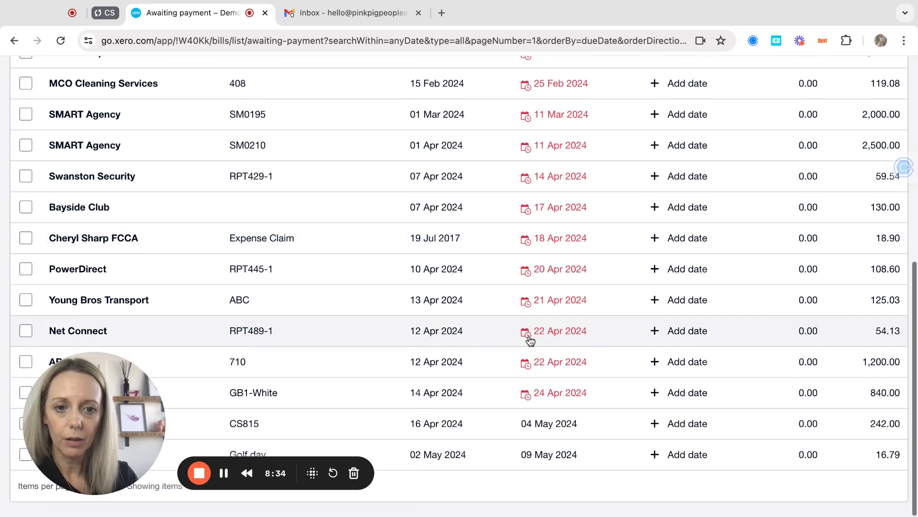
scroll(813, 144, up, 5)
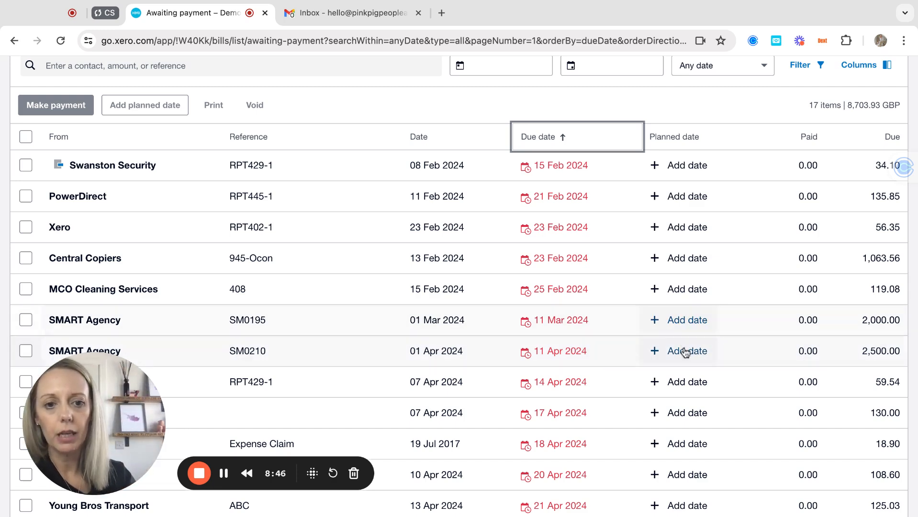
Select the two SMART Agency bills and give both a planned payment date of 3 May 2024.
click(26, 320)
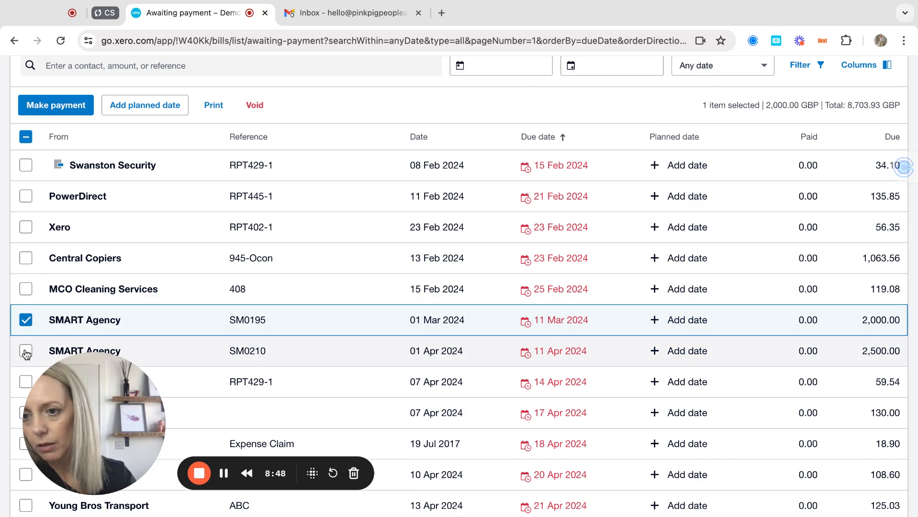
click(26, 351)
click(154, 107)
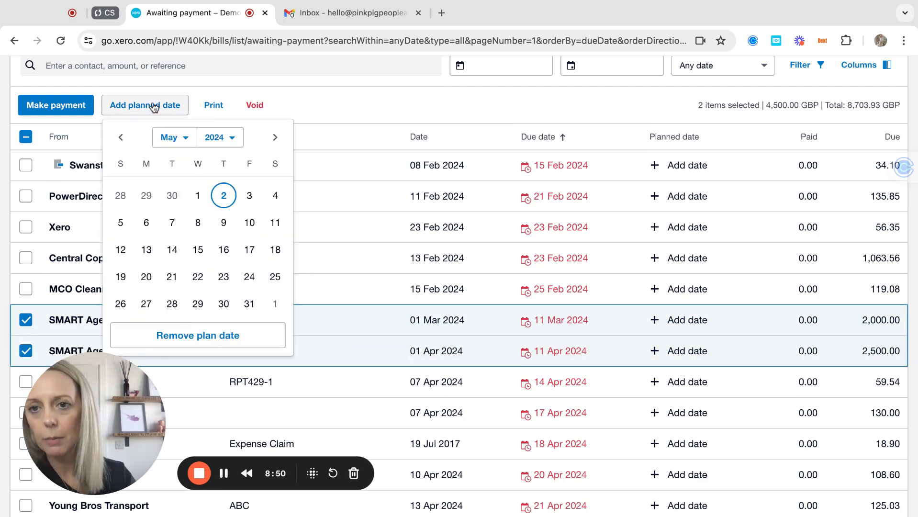
click(249, 195)
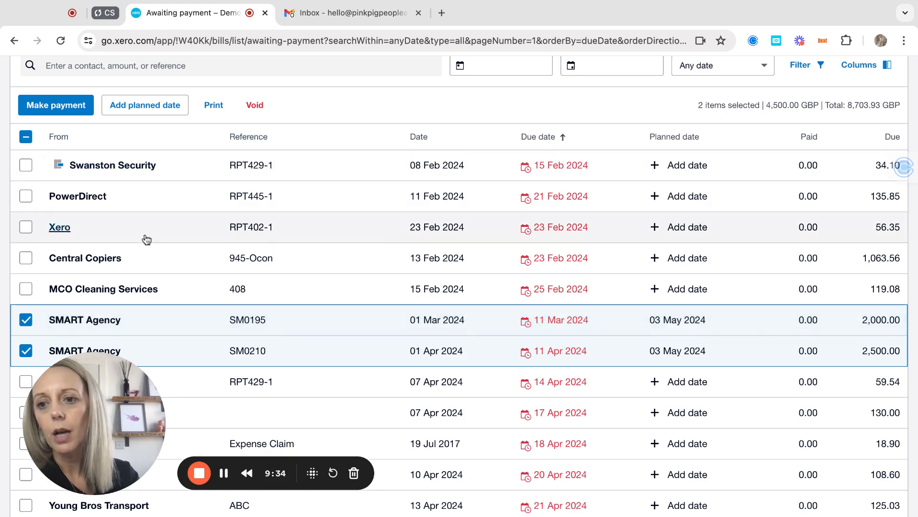
scroll(118, 231, up, 1)
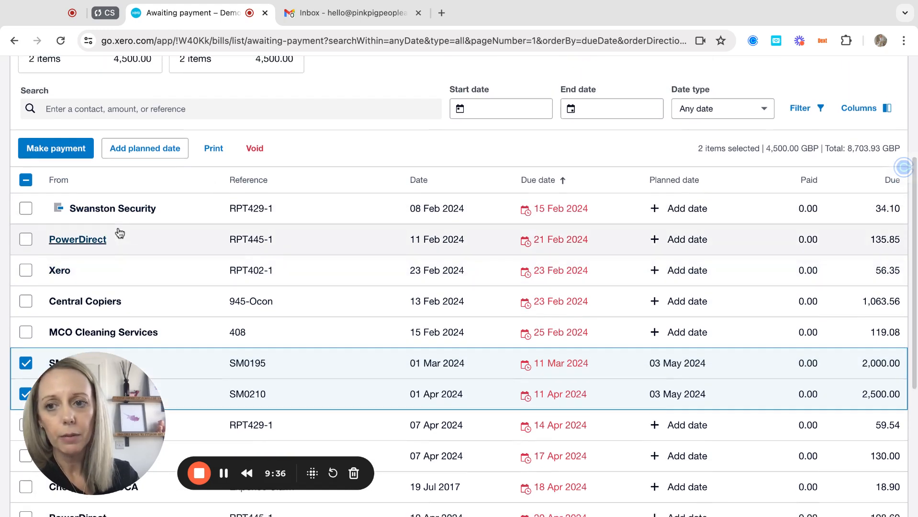
click(60, 151)
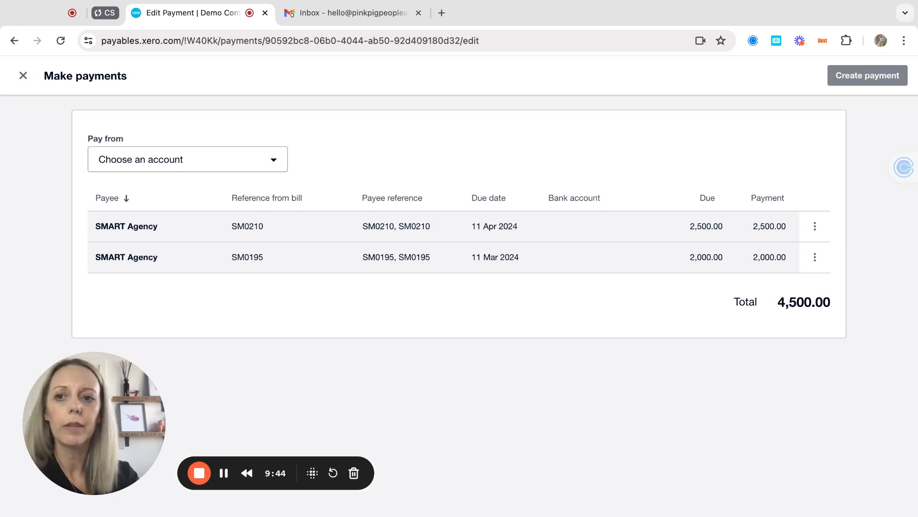
click(23, 76)
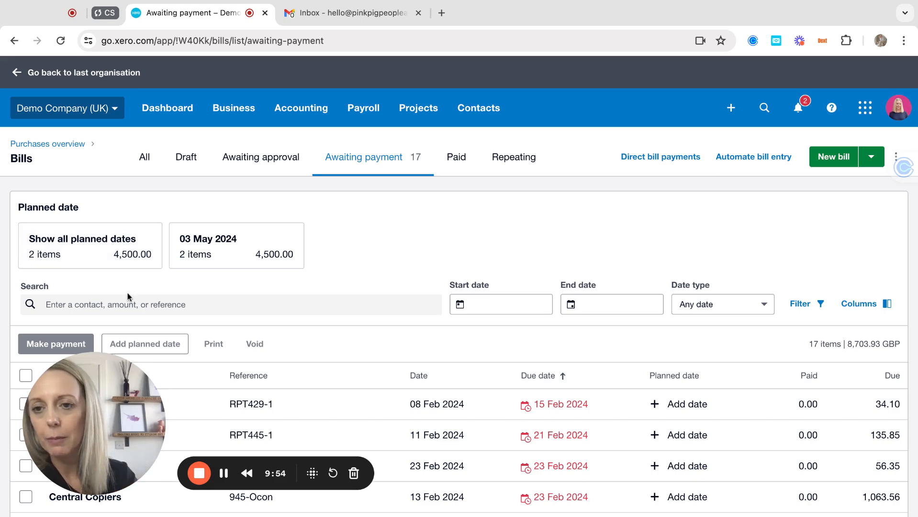
scroll(128, 297, down, 1)
scroll(127, 297, down, 4)
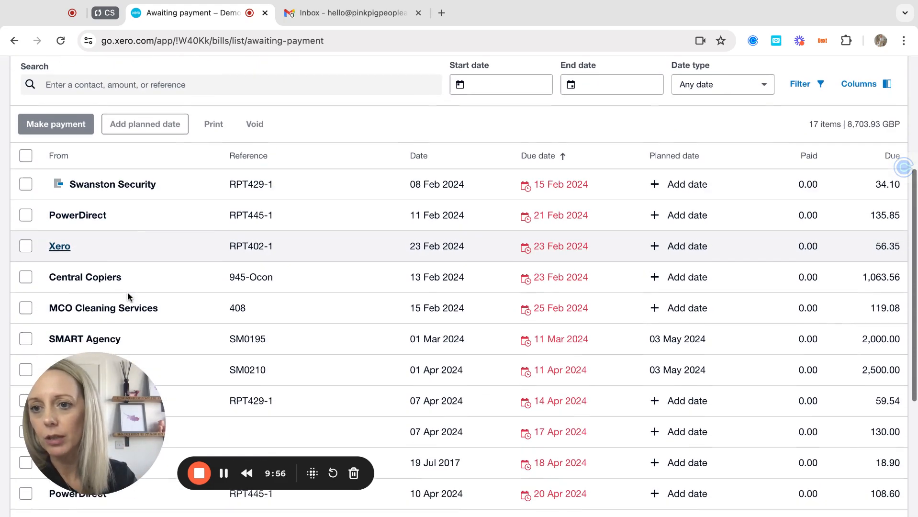
click(32, 243)
click(32, 243)
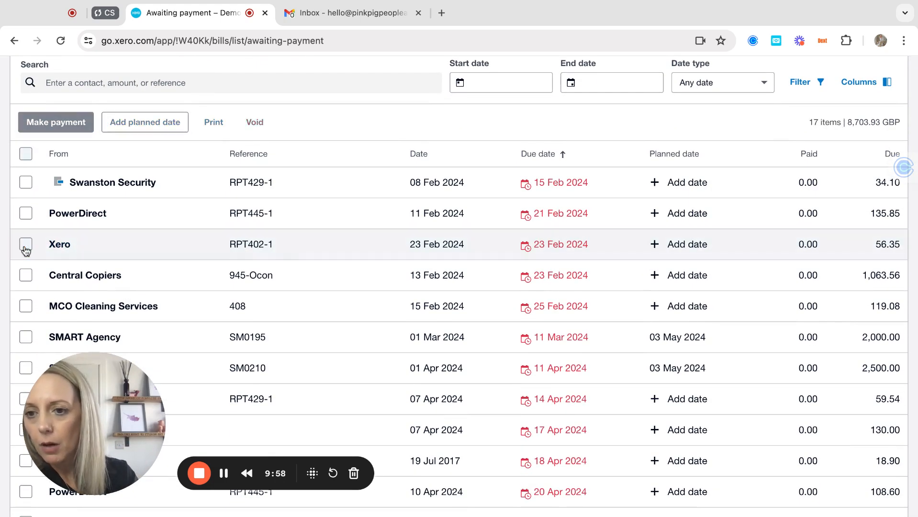
Select the two SMART Agency bills, SM0195 and SM0210, and start a batch payment for them.
scroll(42, 306, down, 3)
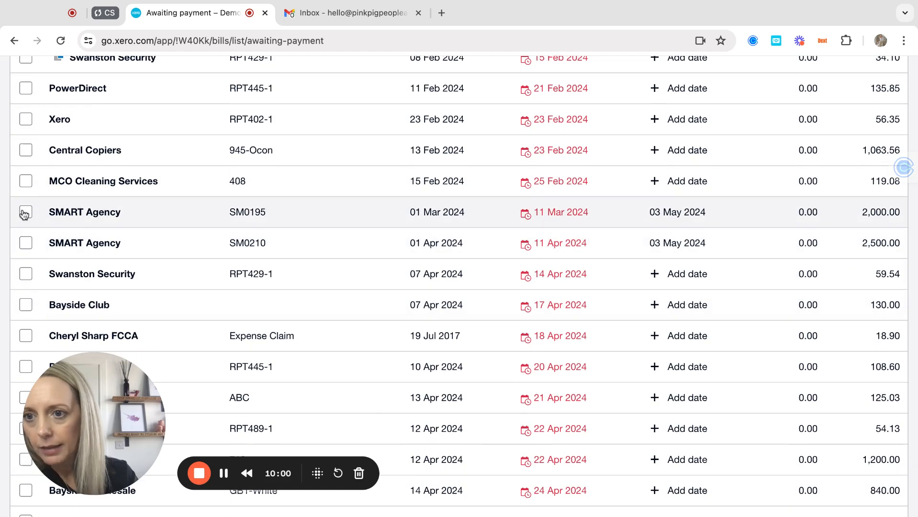
click(26, 213)
click(26, 242)
scroll(48, 206, up, 4)
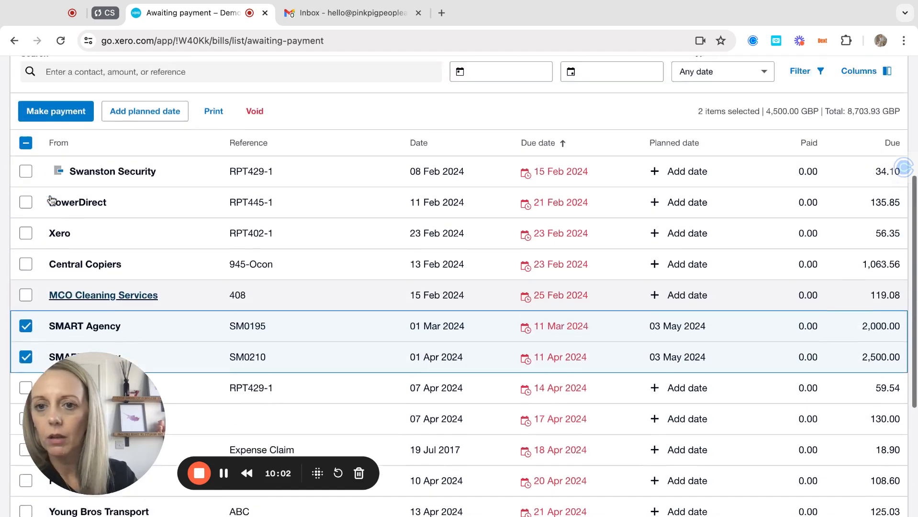
click(65, 174)
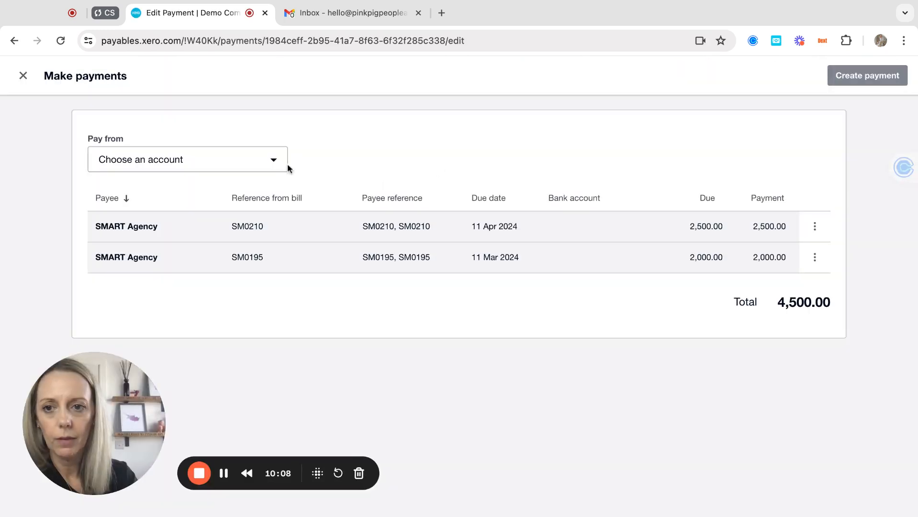
Pay both bills from the Business Bank Account, marked as paid and dated 3 May 2024, and view the finished batch.
click(270, 161)
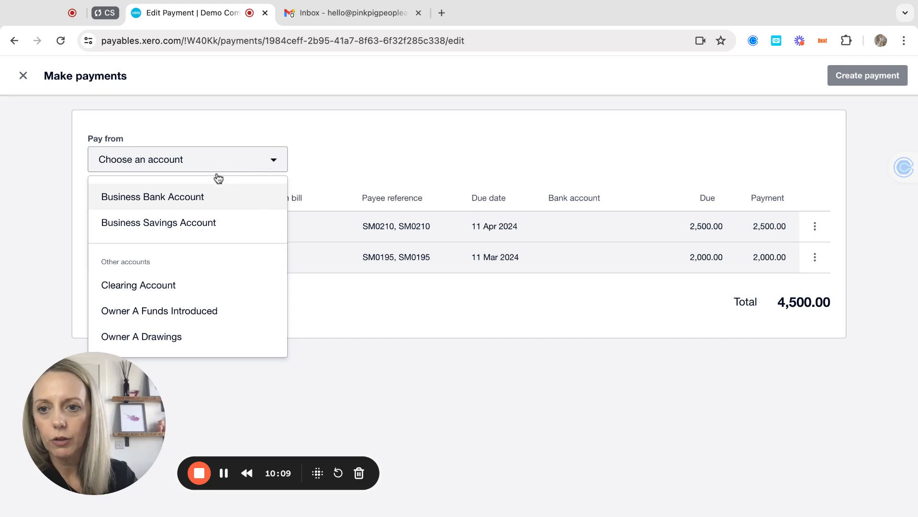
click(193, 197)
click(472, 165)
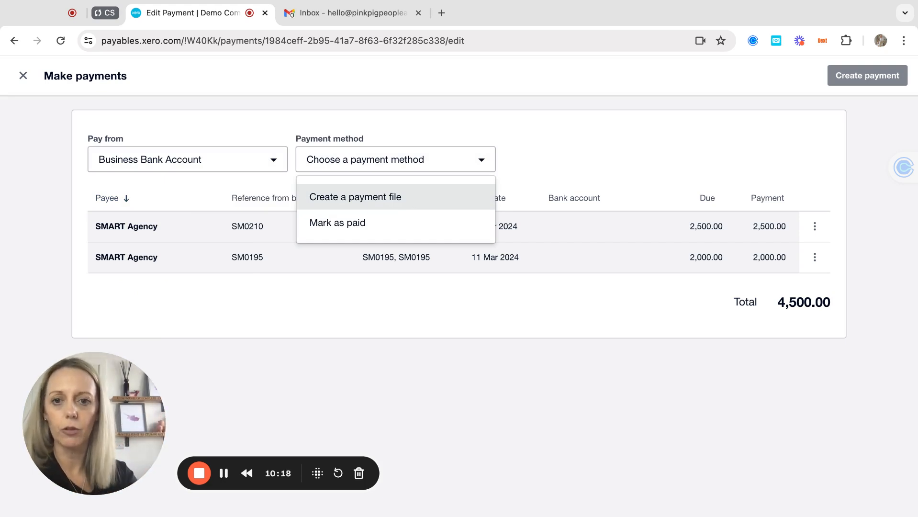
click(360, 231)
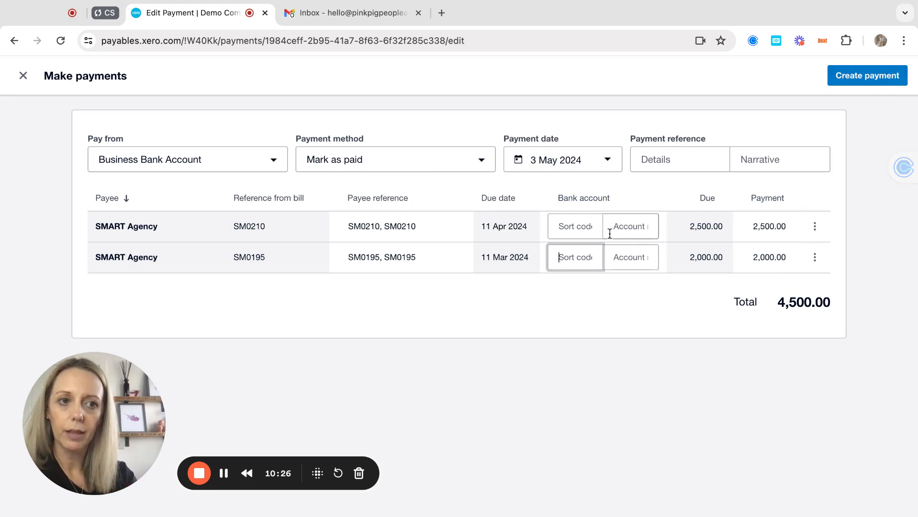
click(867, 76)
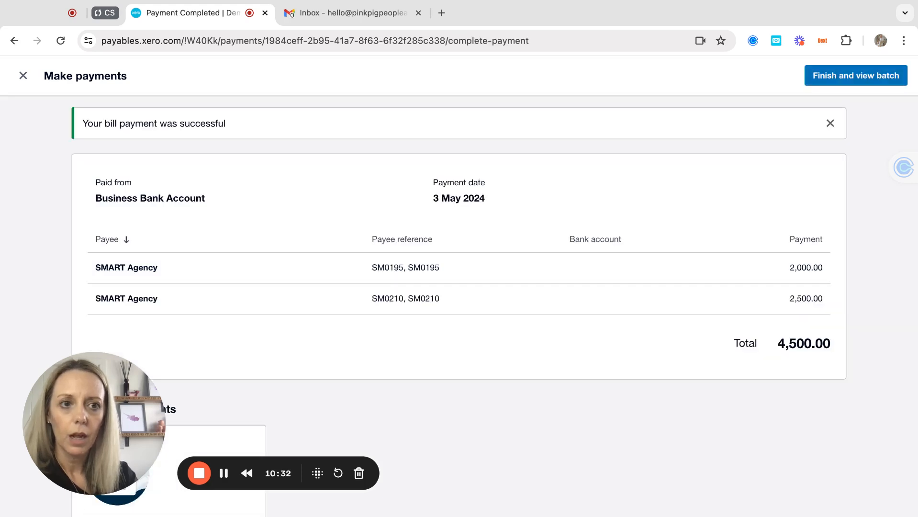
click(848, 79)
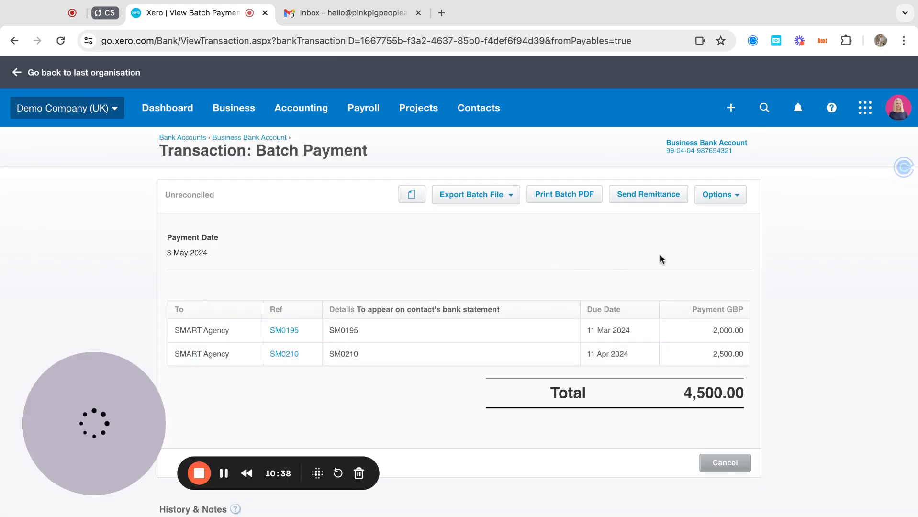
Review the remittance advice email for the batch payment, including its recipient, template and message, and close it without sending.
click(644, 199)
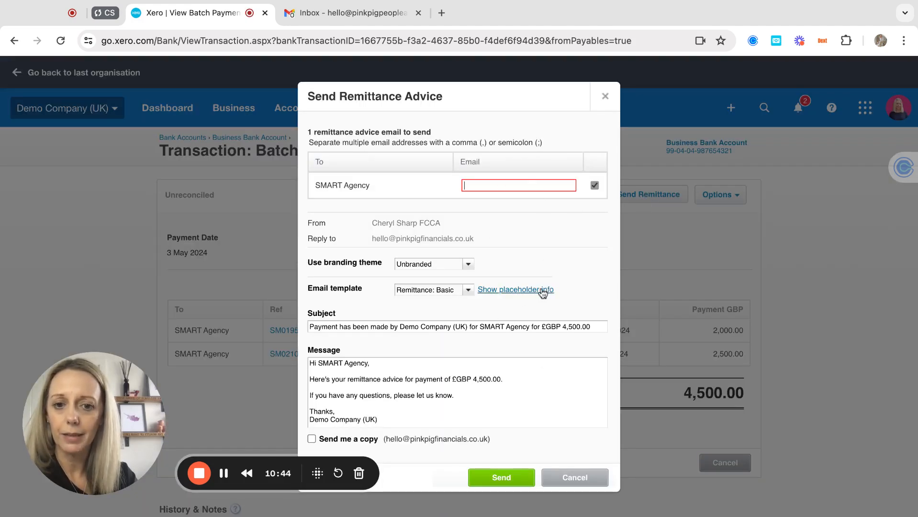
scroll(552, 376, down, 2)
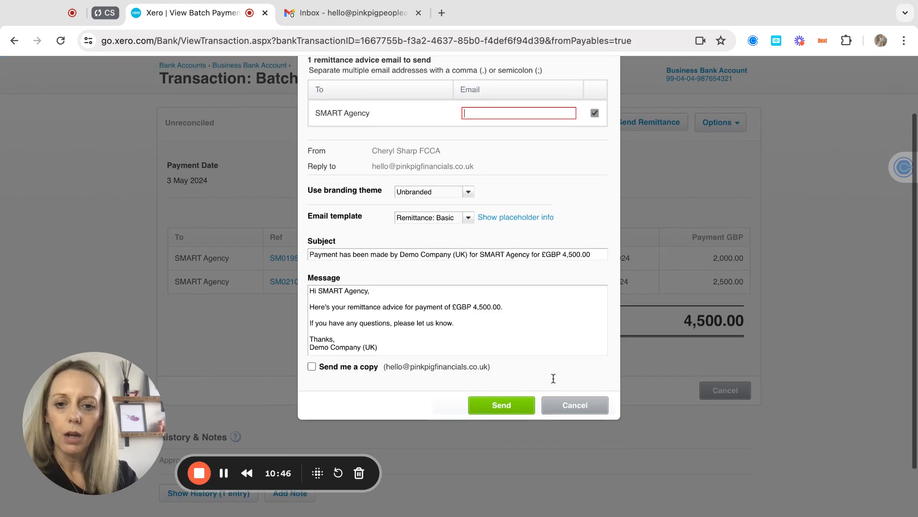
click(567, 408)
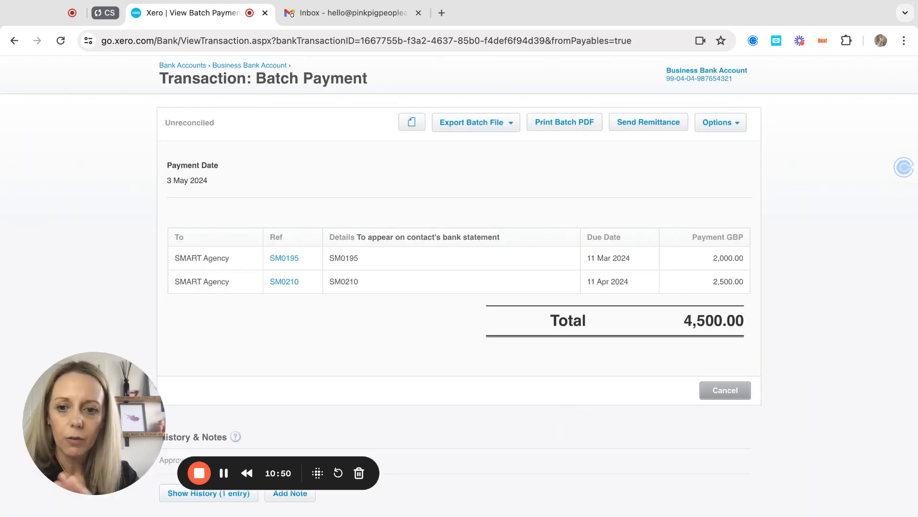